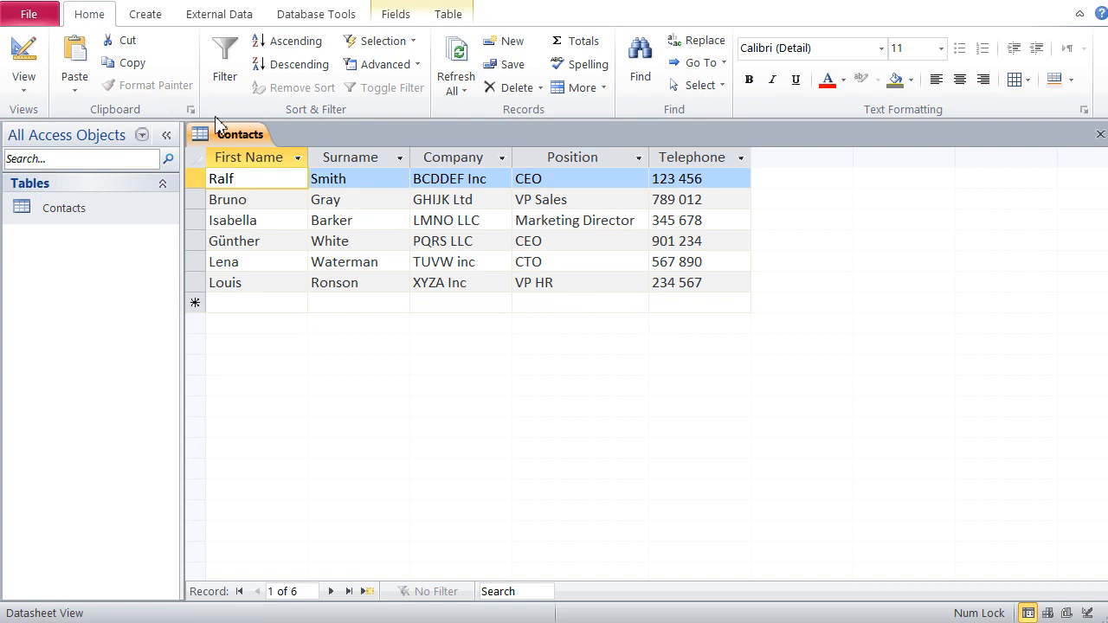
Step: Close the Contacts table and start an import from an Excel spreadsheet
{"action": "right_click", "coordinate": [240, 139]}
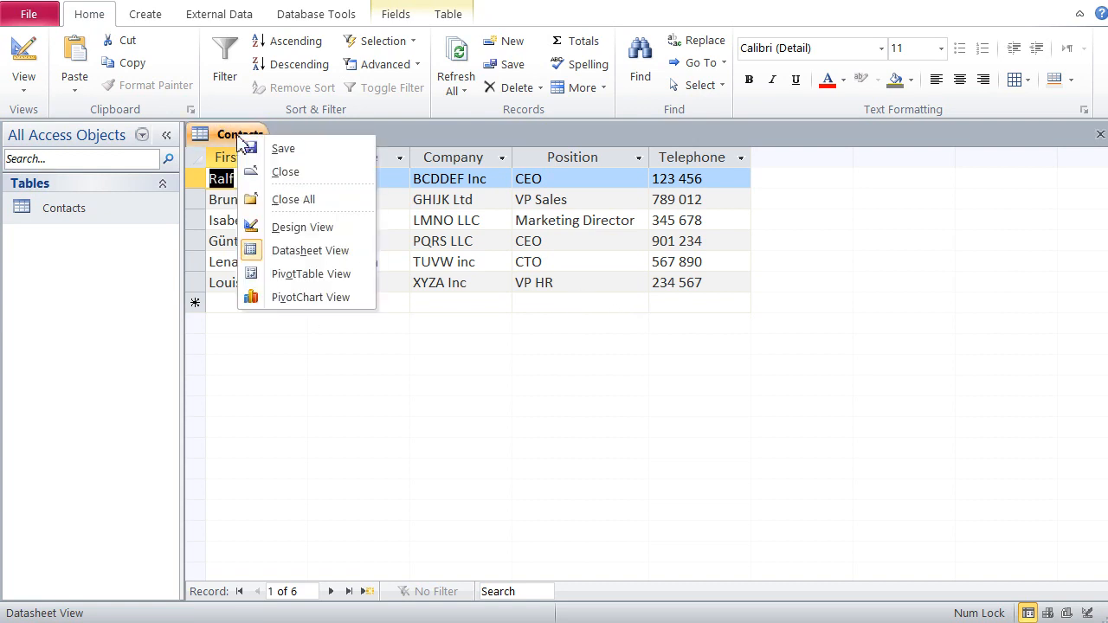
{"action": "left_click", "coordinate": [285, 176]}
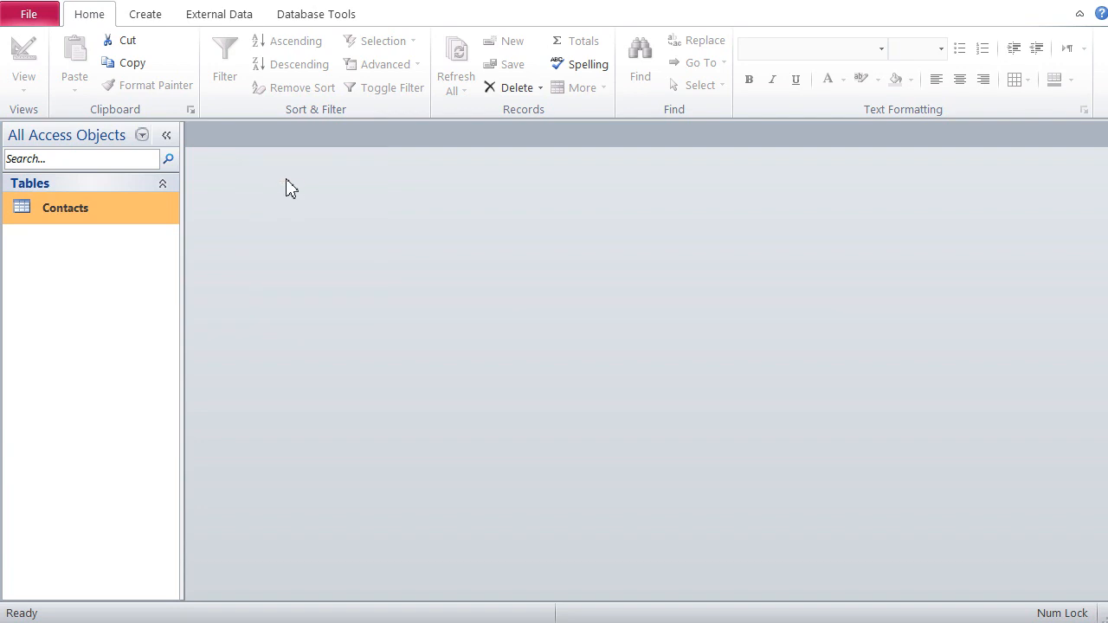
{"action": "left_click", "coordinate": [212, 24]}
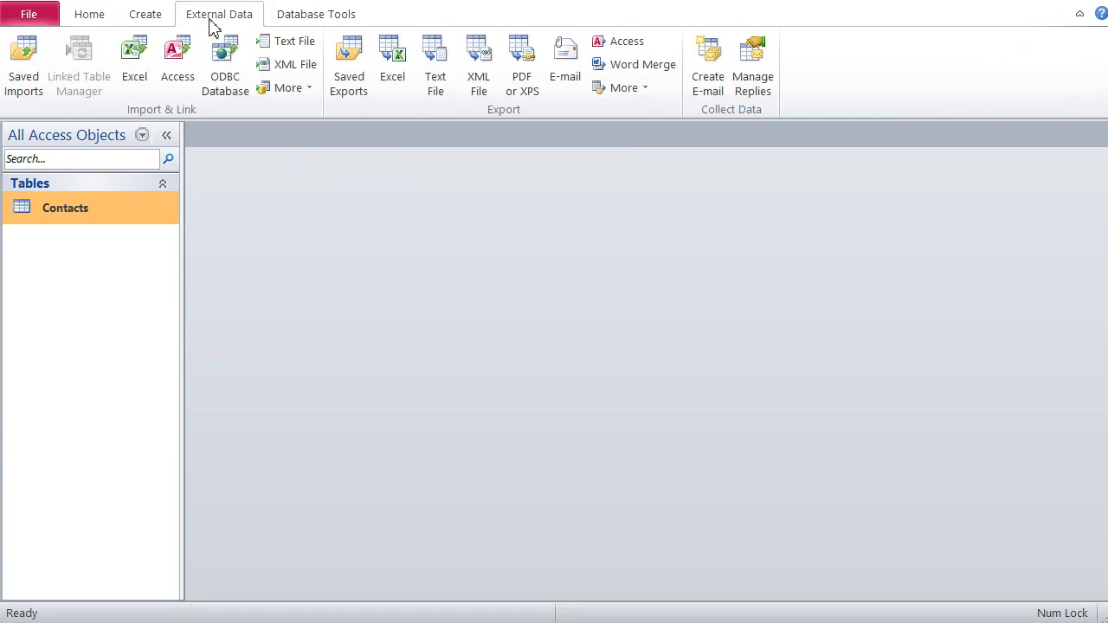
{"action": "left_click", "coordinate": [138, 61]}
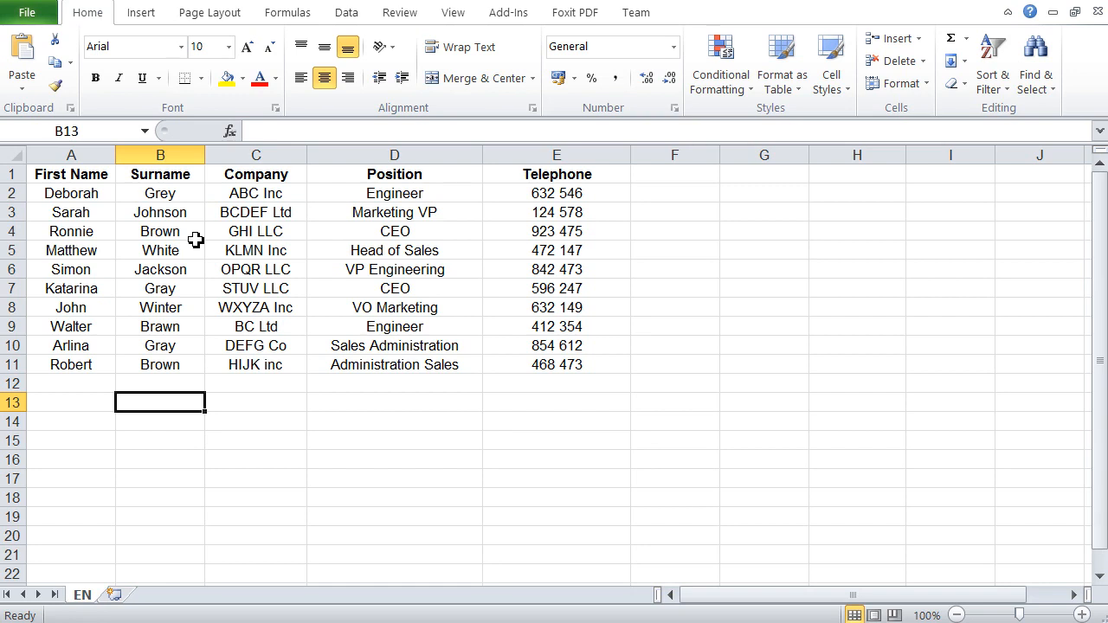
Step: In Excel, examine the First Name, Surname, Company, Position and Telephone headings of the contacts worksheet
{"action": "left_click", "coordinate": [85, 178]}
{"action": "left_click", "coordinate": [148, 180]}
{"action": "left_click", "coordinate": [256, 177]}
{"action": "left_click", "coordinate": [390, 180]}
{"action": "left_click", "coordinate": [522, 178]}
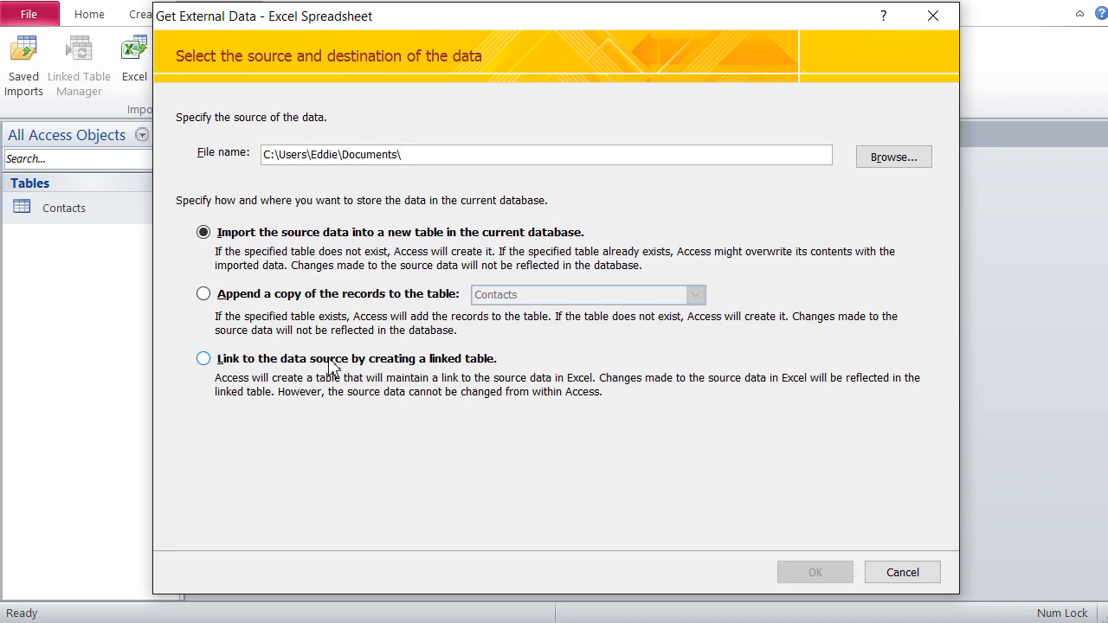
Step: Back in Access, cancel the import, compare the Contacts table's field names with the worksheet headings, and close the table
{"action": "left_click", "coordinate": [900, 578]}
{"action": "double_click", "coordinate": [54, 208]}
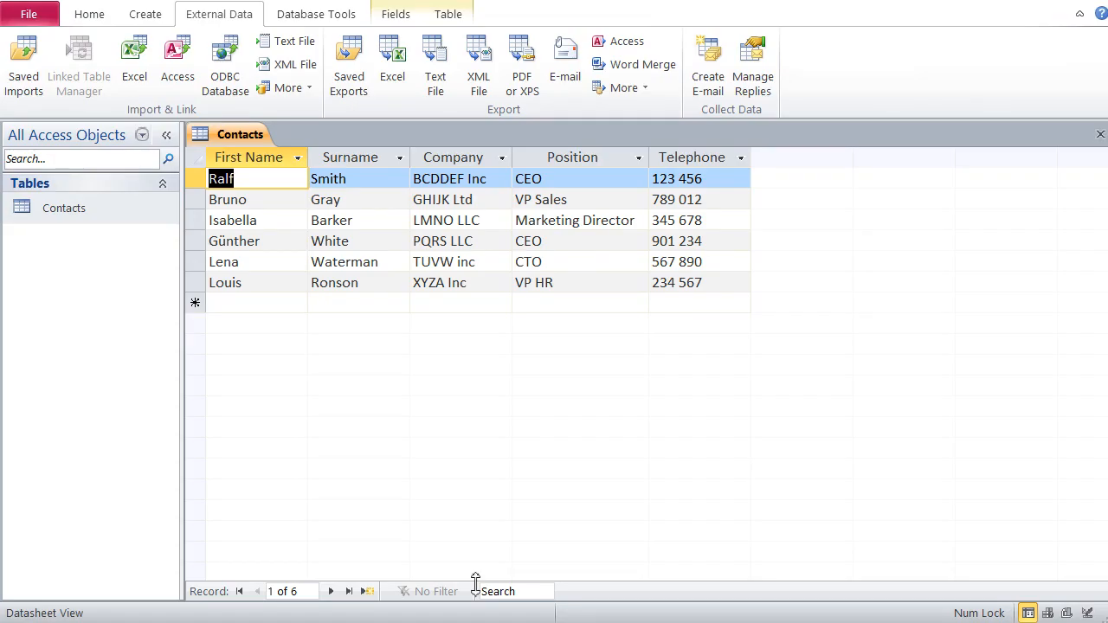
{"action": "right_click", "coordinate": [245, 143]}
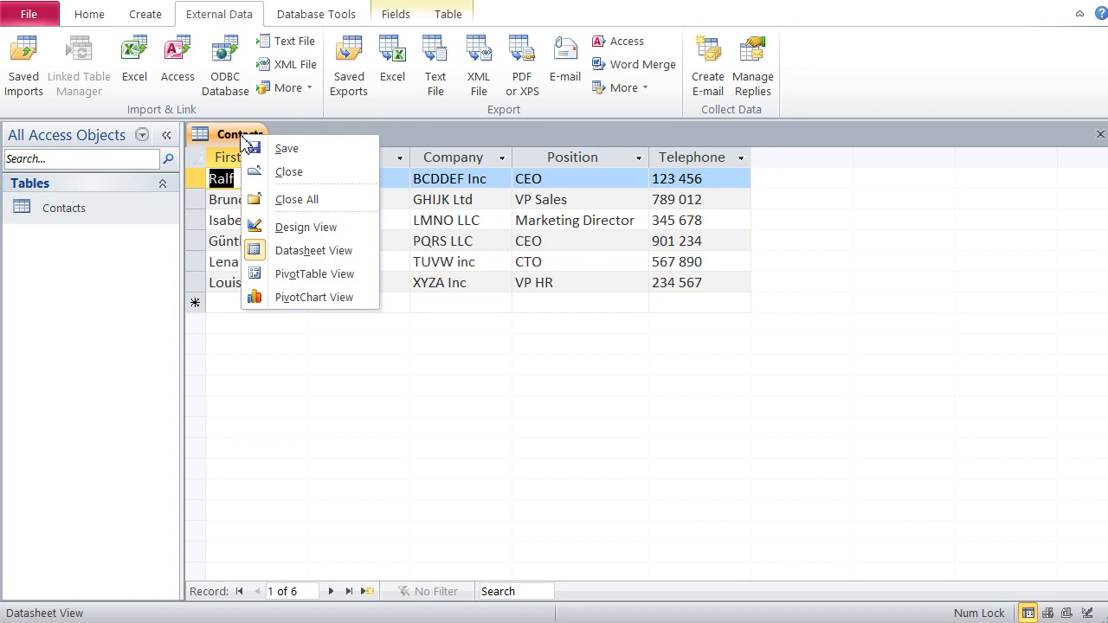
{"action": "left_click", "coordinate": [263, 172]}
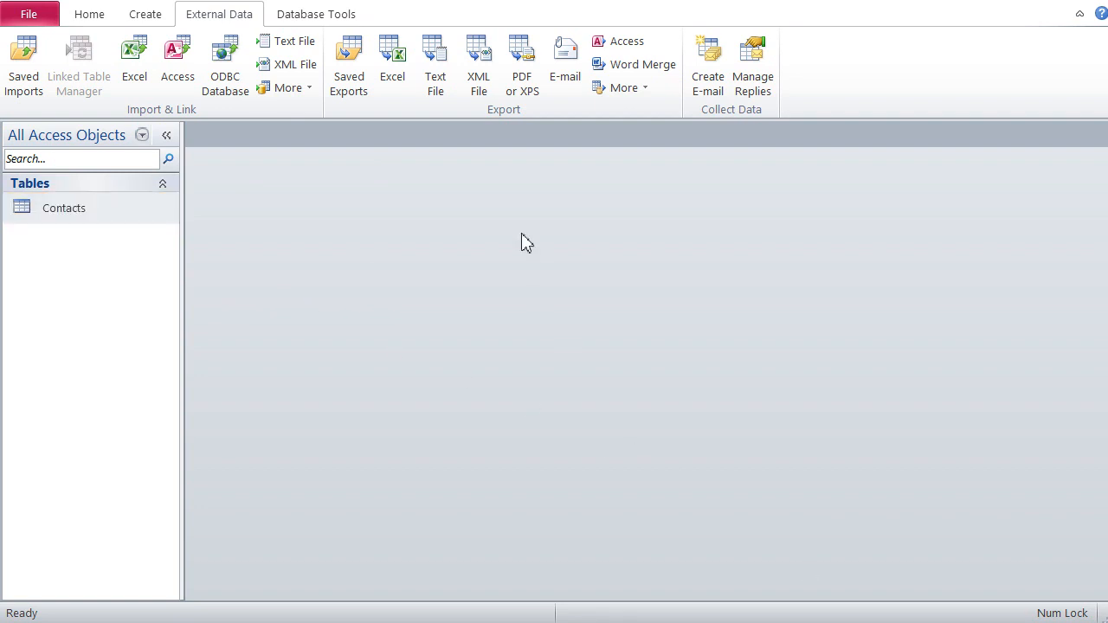
Step: Set up an Excel import that appends records to the Contacts table, with contacts.xlsx from the Desktop as source
{"action": "left_click", "coordinate": [132, 57]}
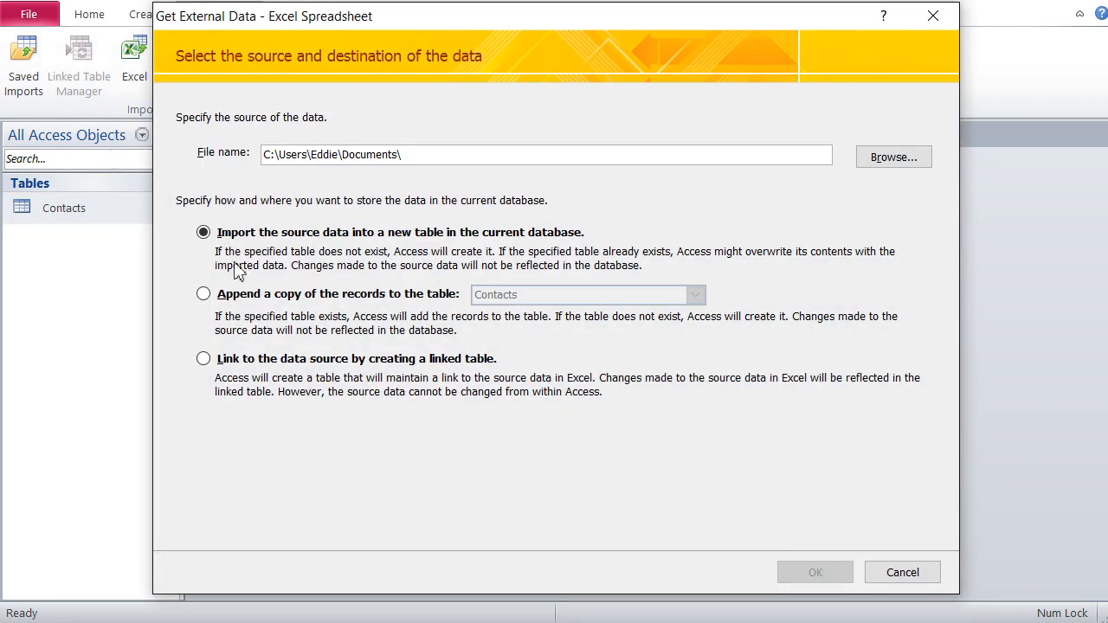
{"action": "left_click", "coordinate": [204, 294]}
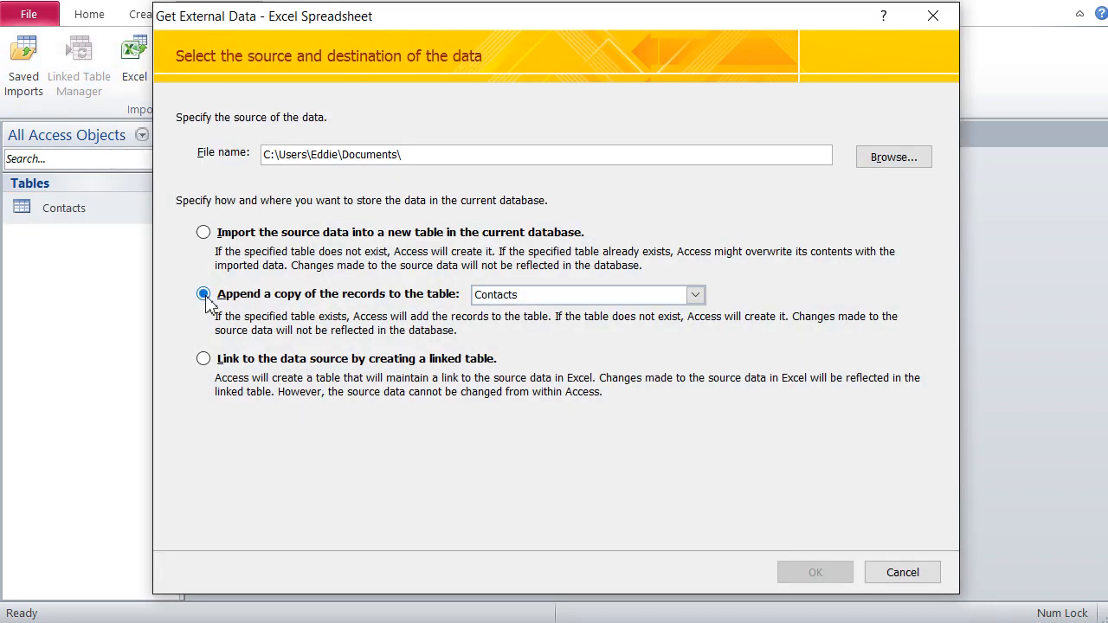
{"action": "left_click", "coordinate": [886, 161]}
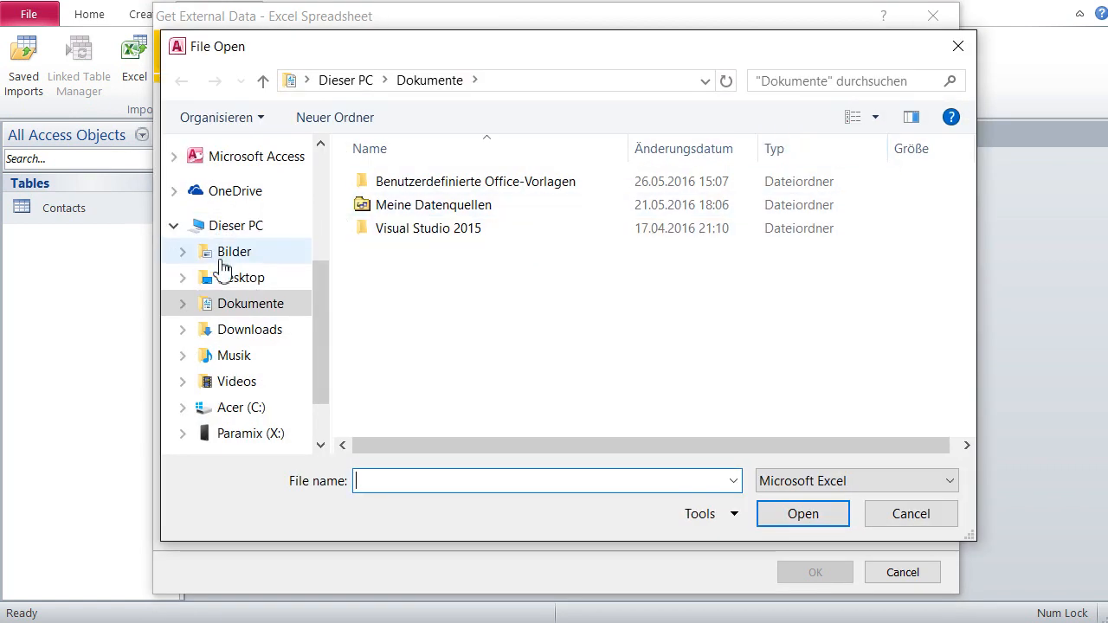
{"action": "left_click", "coordinate": [232, 278]}
{"action": "left_click", "coordinate": [399, 230]}
{"action": "left_click", "coordinate": [798, 515]}
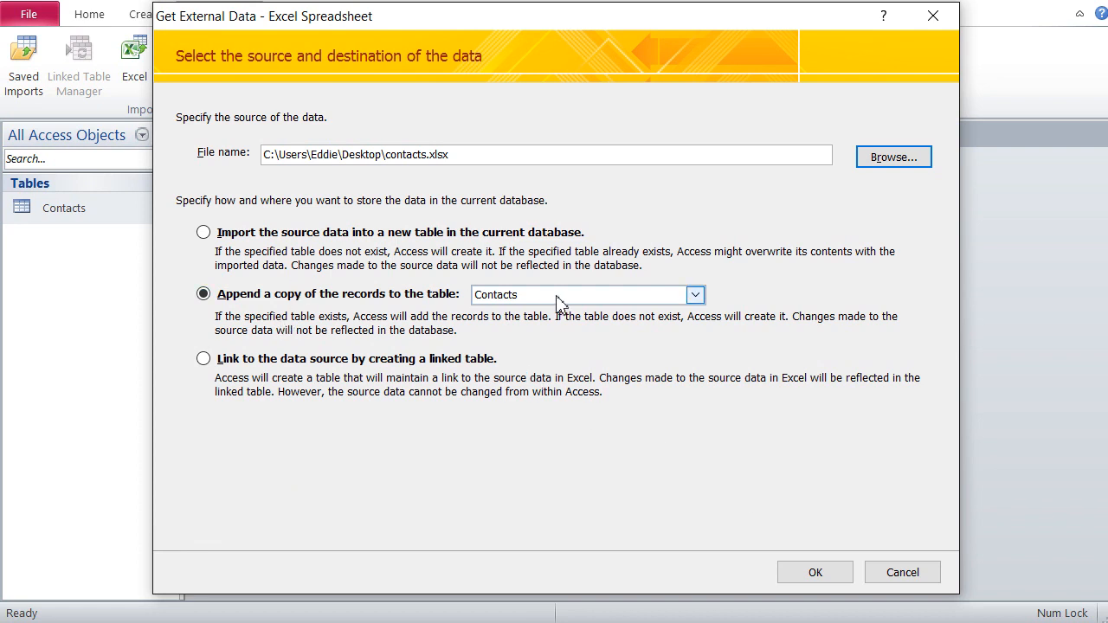
Step: Run the import wizard to append the spreadsheet rows to Contacts, without table analysis or saved import steps
{"action": "left_click", "coordinate": [818, 572]}
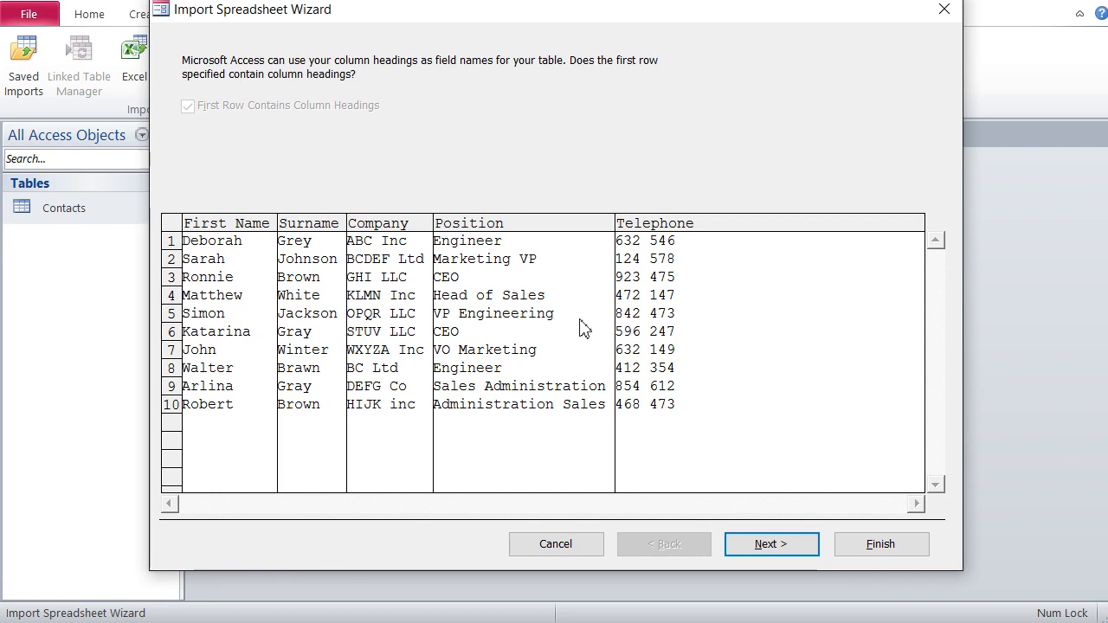
{"action": "left_click", "coordinate": [773, 548]}
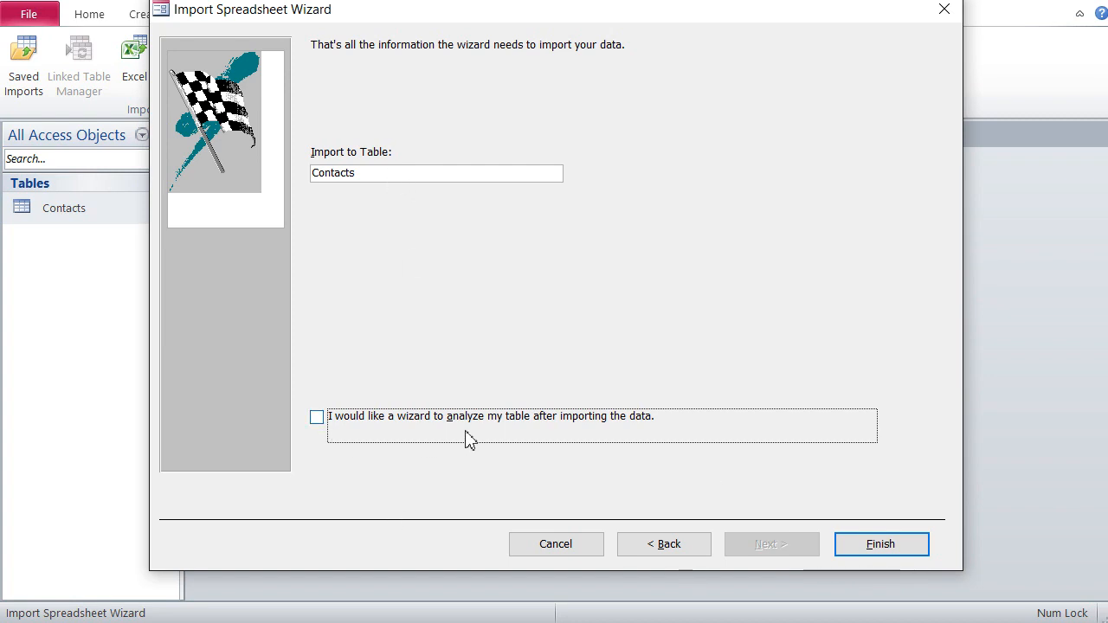
{"action": "left_click", "coordinate": [880, 549]}
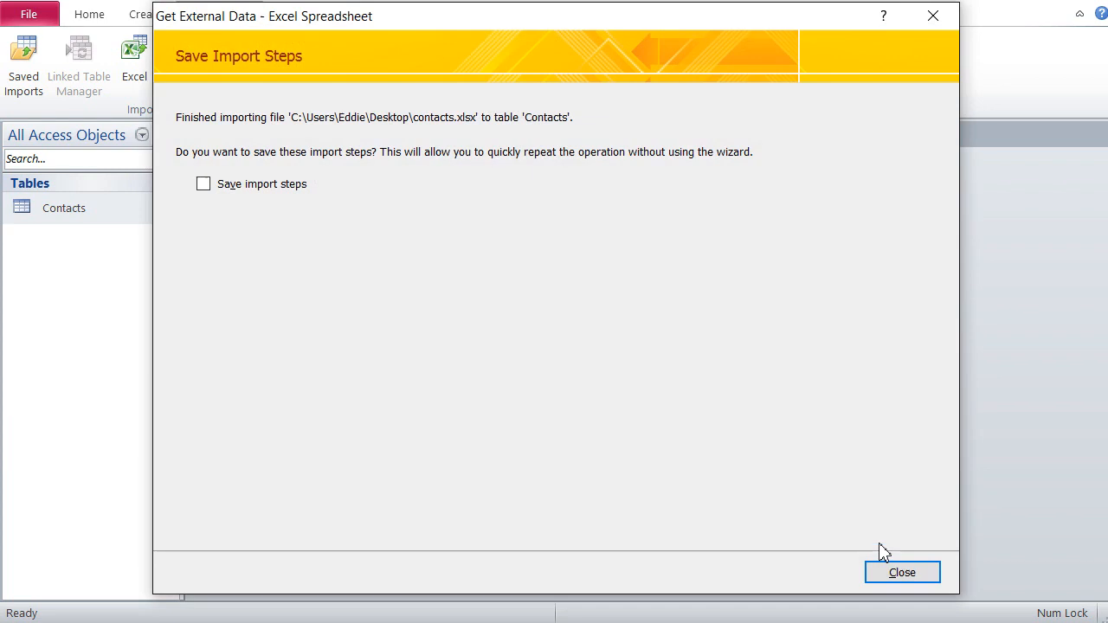
{"action": "left_click", "coordinate": [889, 577]}
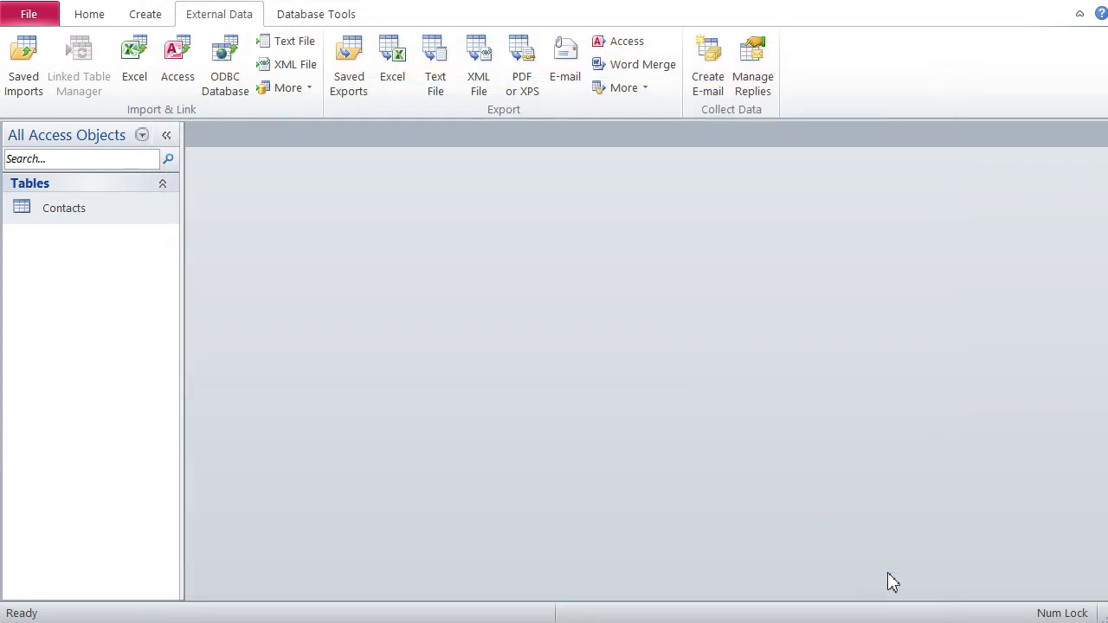
Step: Open the Contacts table and examine the original records and the rows appended below them
{"action": "double_click", "coordinate": [57, 209]}
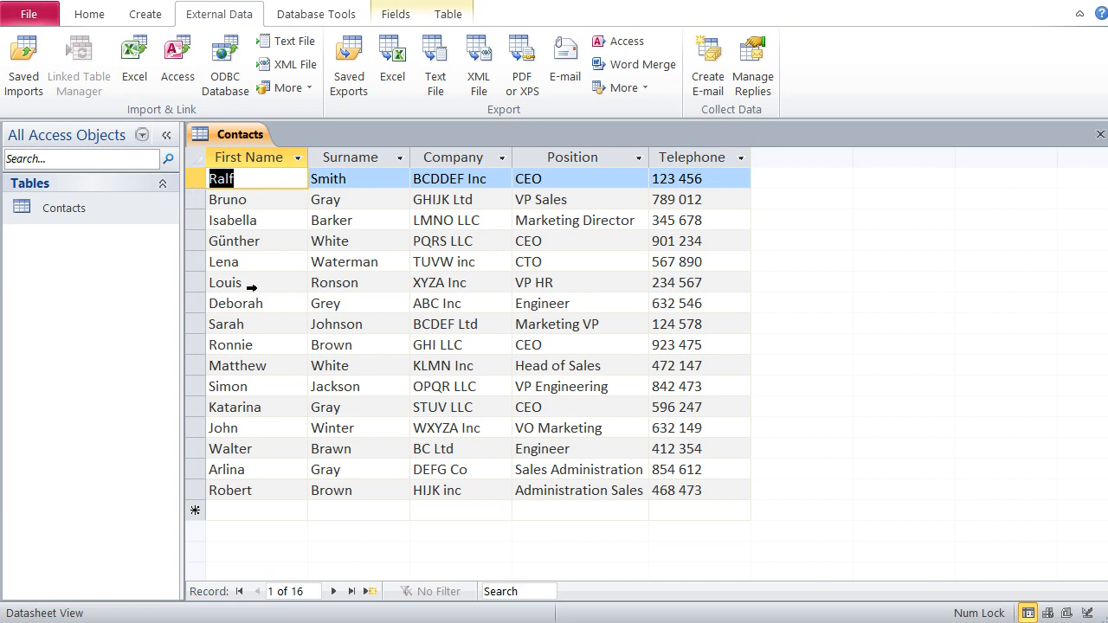
{"action": "left_click_drag", "start_coordinate": [196, 179], "coordinate": [196, 283]}
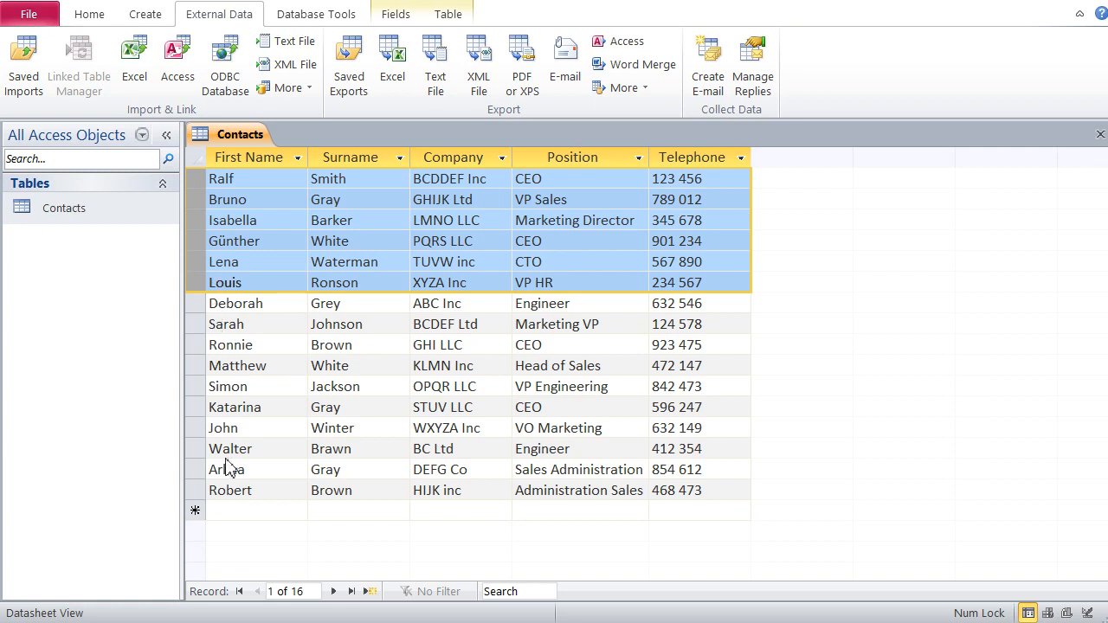
{"action": "left_click", "coordinate": [233, 517]}
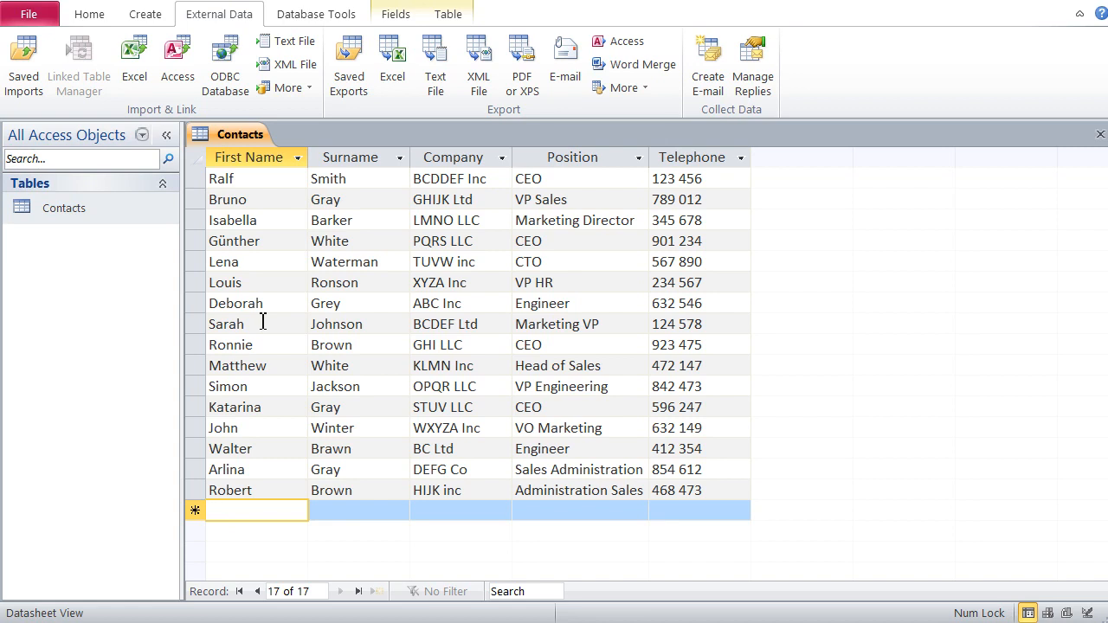
Step: Start another Excel import with contacts.xlsx from the Desktop as source, storing the data in a new table
{"action": "left_click", "coordinate": [134, 61]}
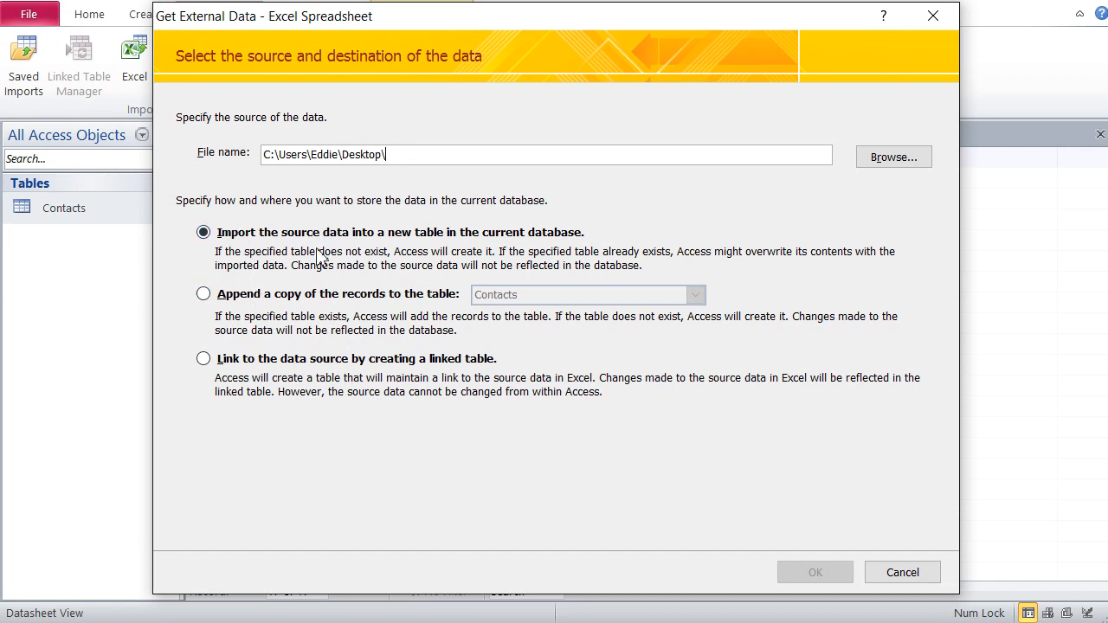
{"action": "left_click", "coordinate": [886, 163]}
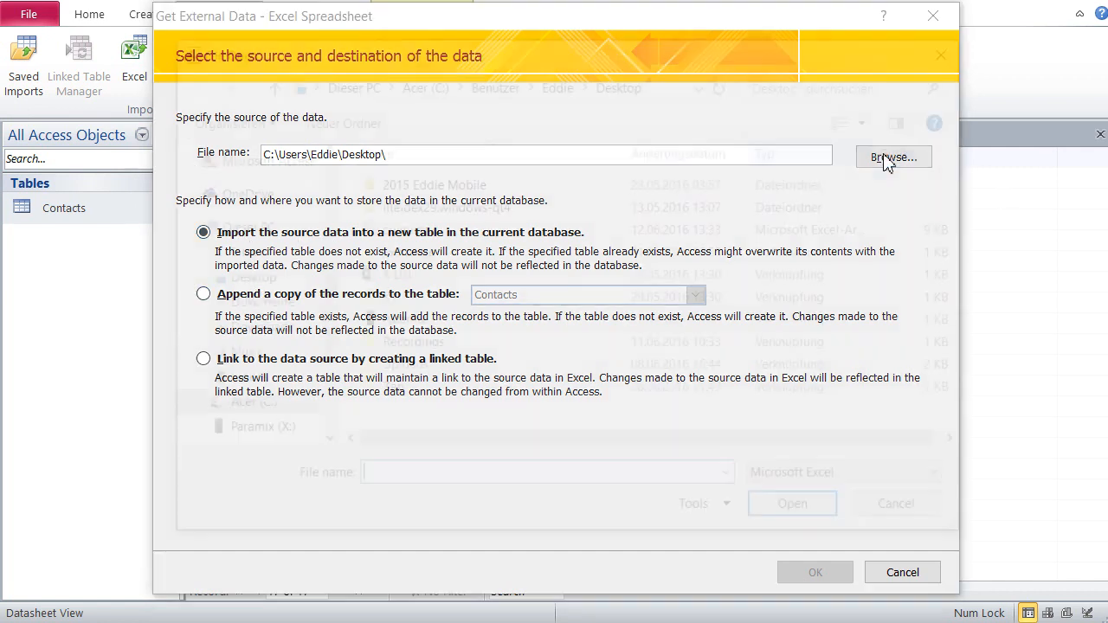
{"action": "left_click", "coordinate": [414, 232]}
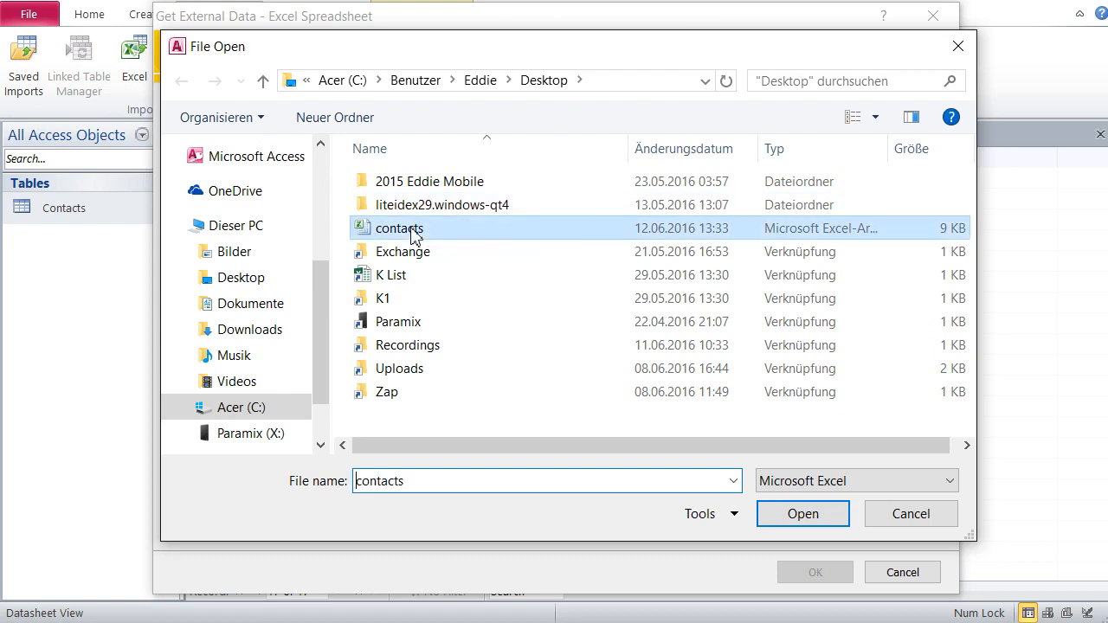
{"action": "left_click", "coordinate": [790, 515]}
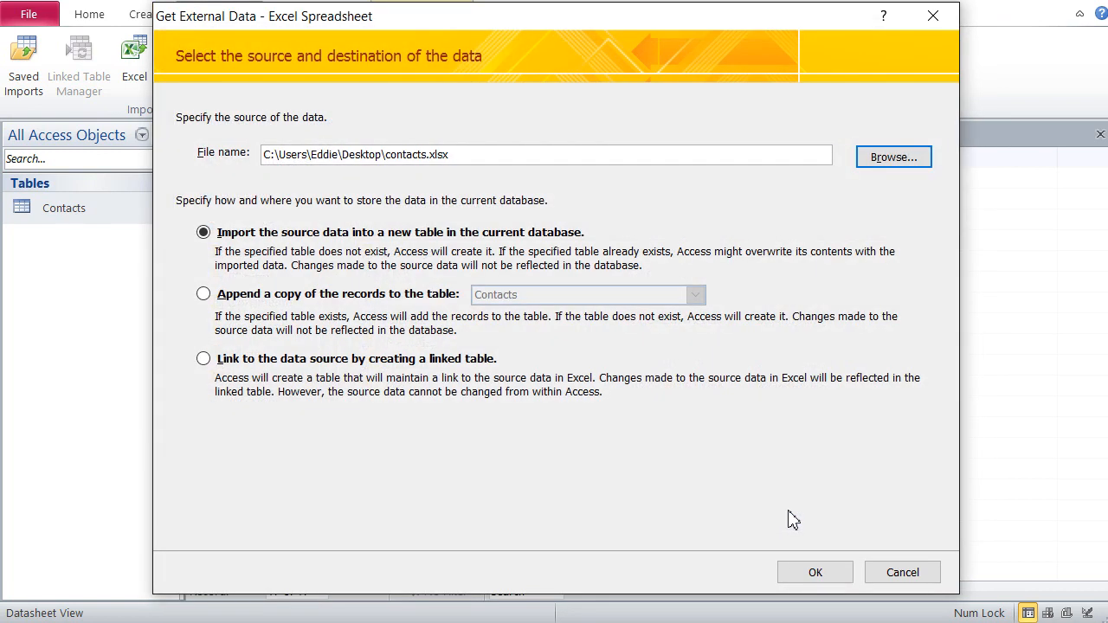
{"action": "left_click", "coordinate": [814, 573]}
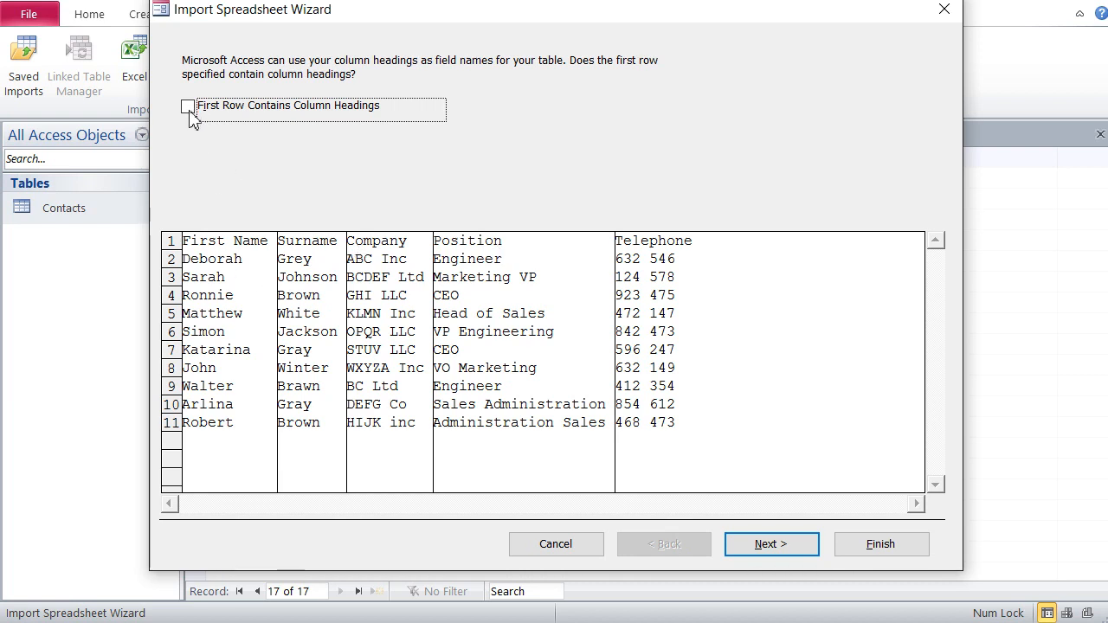
Step: Treat the first row as column headings and check the field options for Surname, Company, Position and Telephone
{"action": "key", "text": "space"}
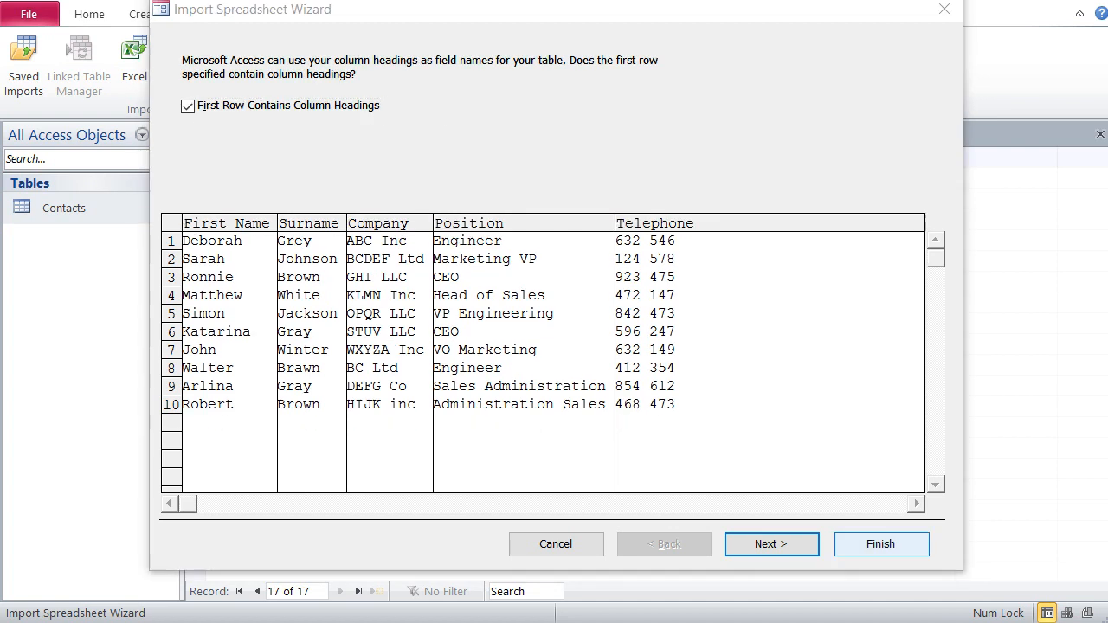
{"action": "left_click", "coordinate": [781, 549]}
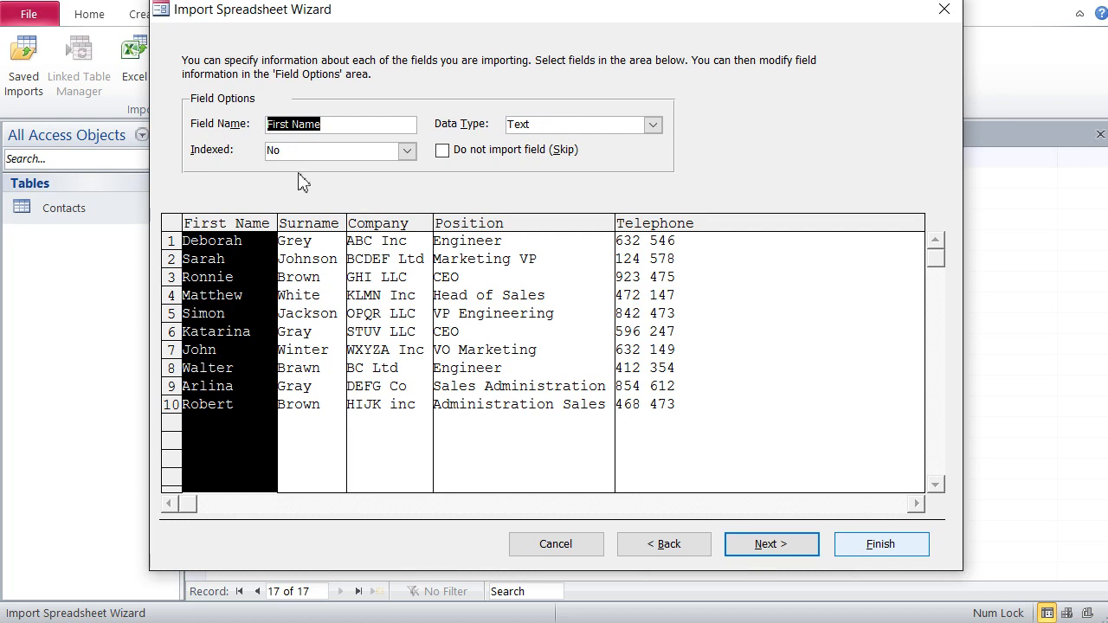
{"action": "left_click", "coordinate": [309, 230]}
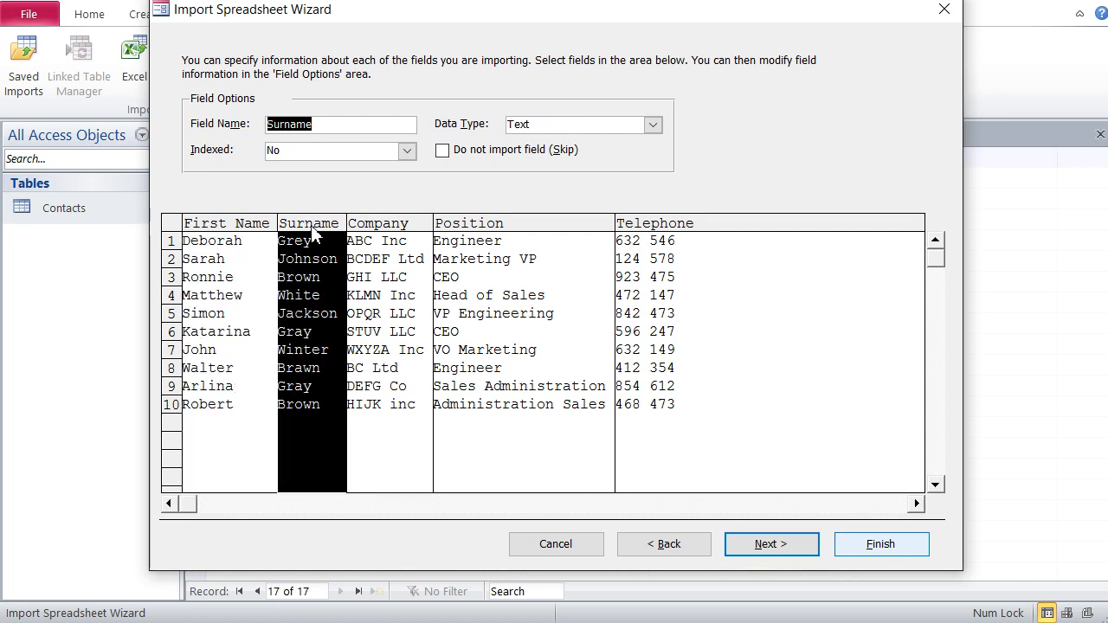
{"action": "left_click", "coordinate": [400, 230]}
{"action": "left_click", "coordinate": [505, 229]}
{"action": "left_click", "coordinate": [629, 229]}
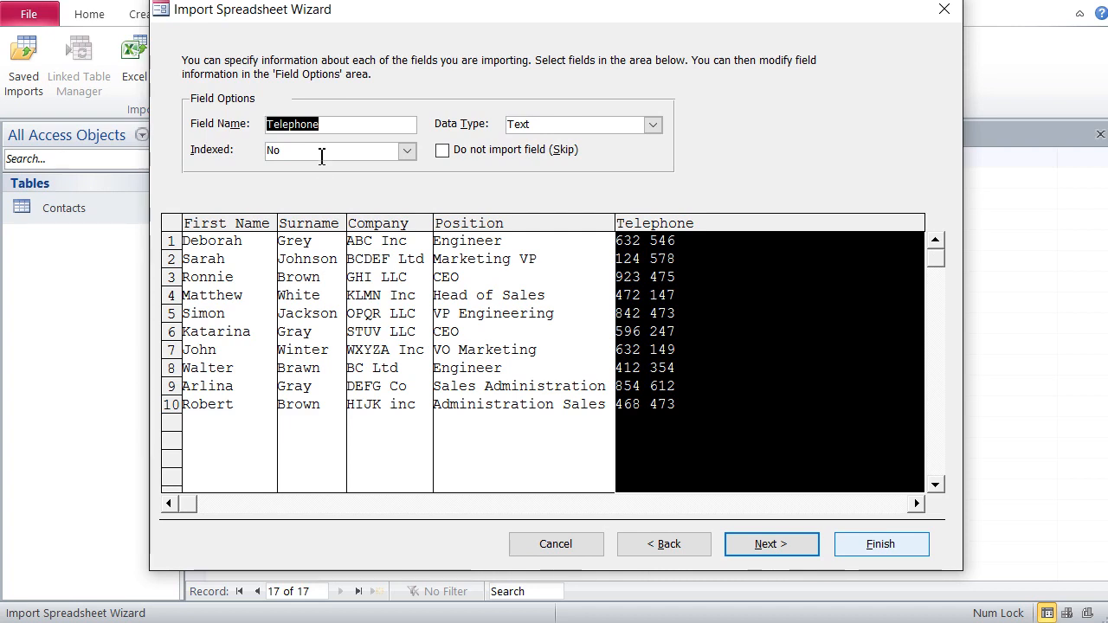
Step: Accept the field options and choose no primary key for the new table
{"action": "left_click", "coordinate": [775, 549]}
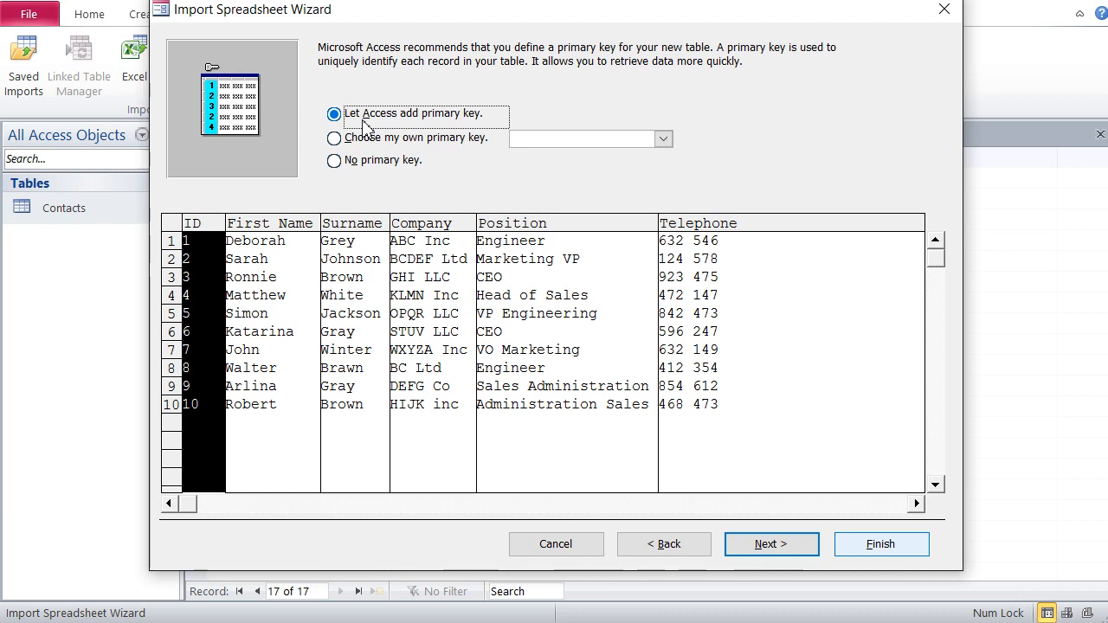
{"action": "left_click", "coordinate": [360, 166]}
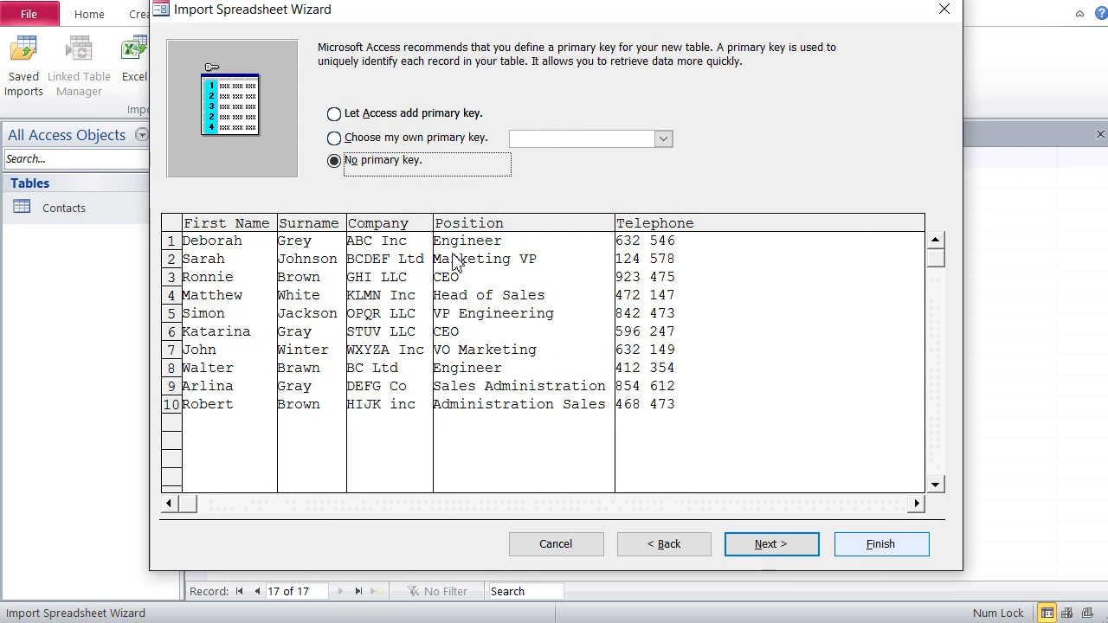
{"action": "left_click", "coordinate": [782, 556]}
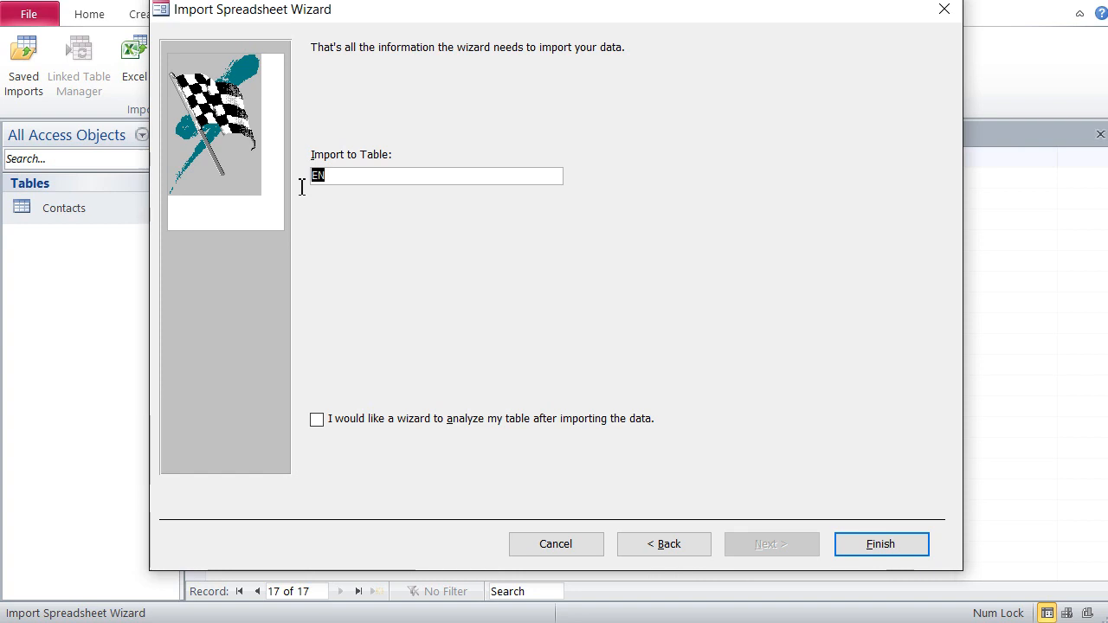
Step: Name the destination table Contacts_from_Excel and finish the import
{"action": "type", "text": "Con"}
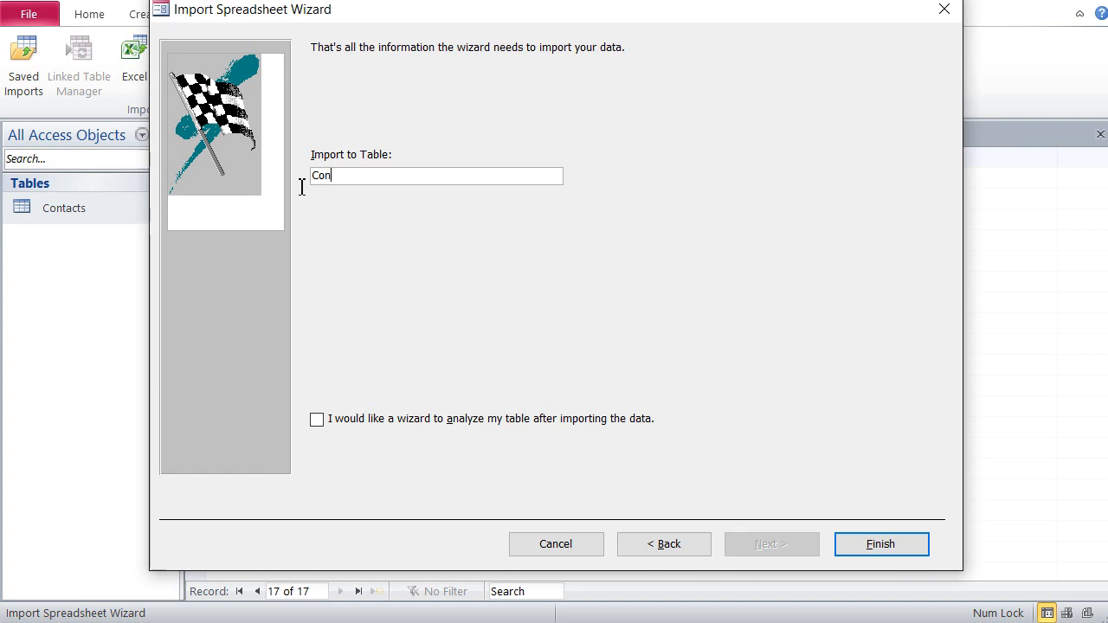
{"action": "type", "text": "tacts"}
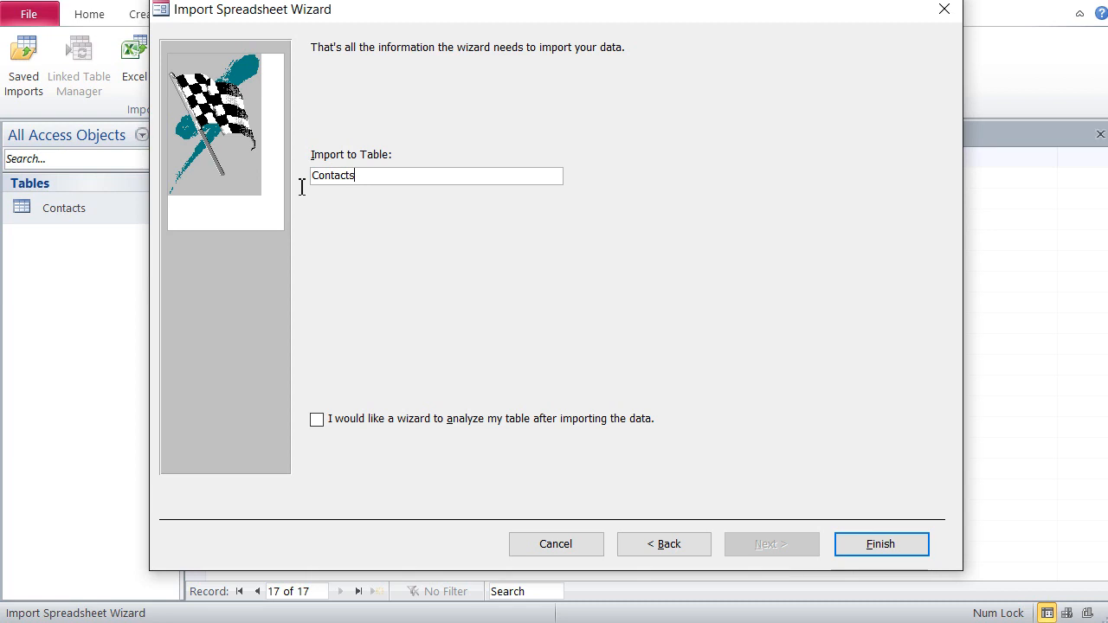
{"action": "type", "text": "_from"}
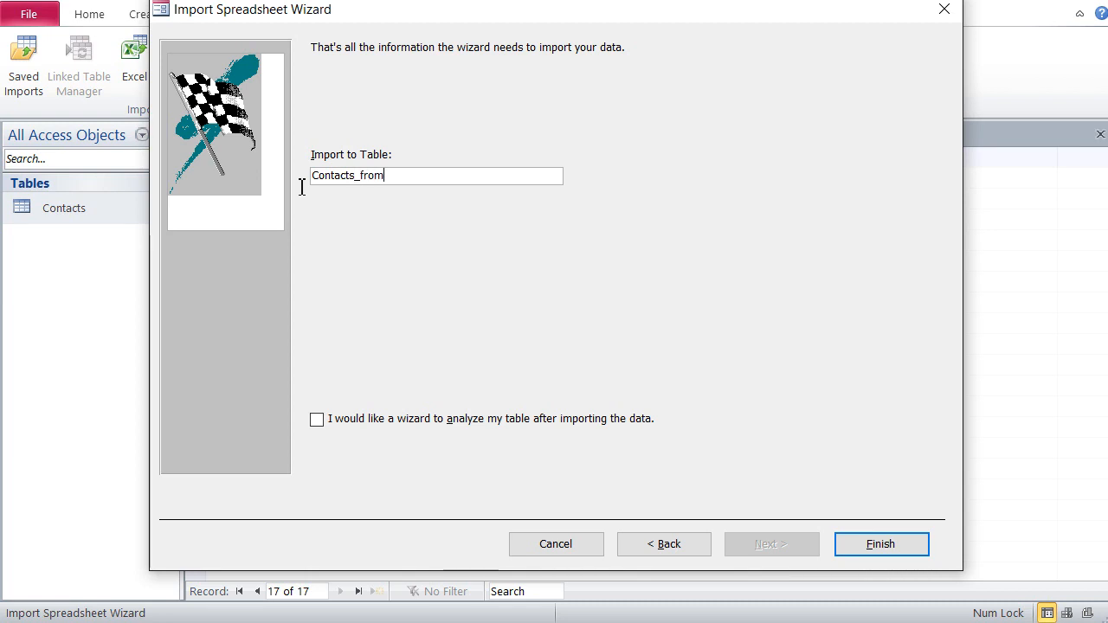
{"action": "type", "text": "-Excel"}
{"action": "left_click", "coordinate": [386, 177]}
{"action": "key", "text": "BackSpace"}
{"action": "type", "text": "_"}
{"action": "left_click", "coordinate": [870, 545]}
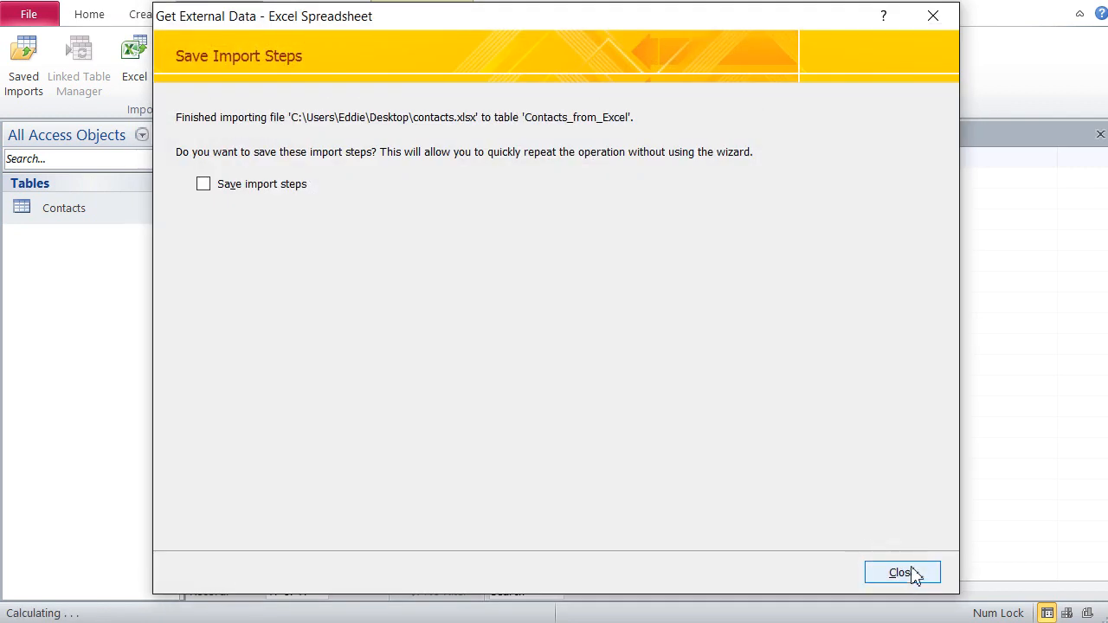
Step: Close the import wizard without saving the import steps and open the Contacts_from_Excel table
{"action": "left_click", "coordinate": [902, 573]}
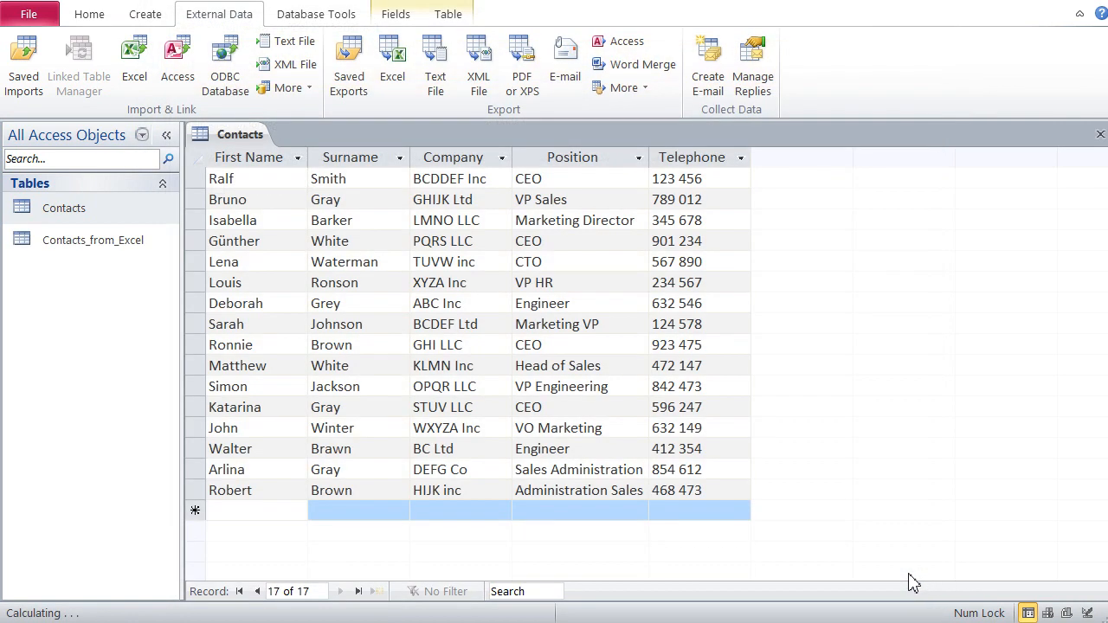
{"action": "left_click", "coordinate": [100, 246]}
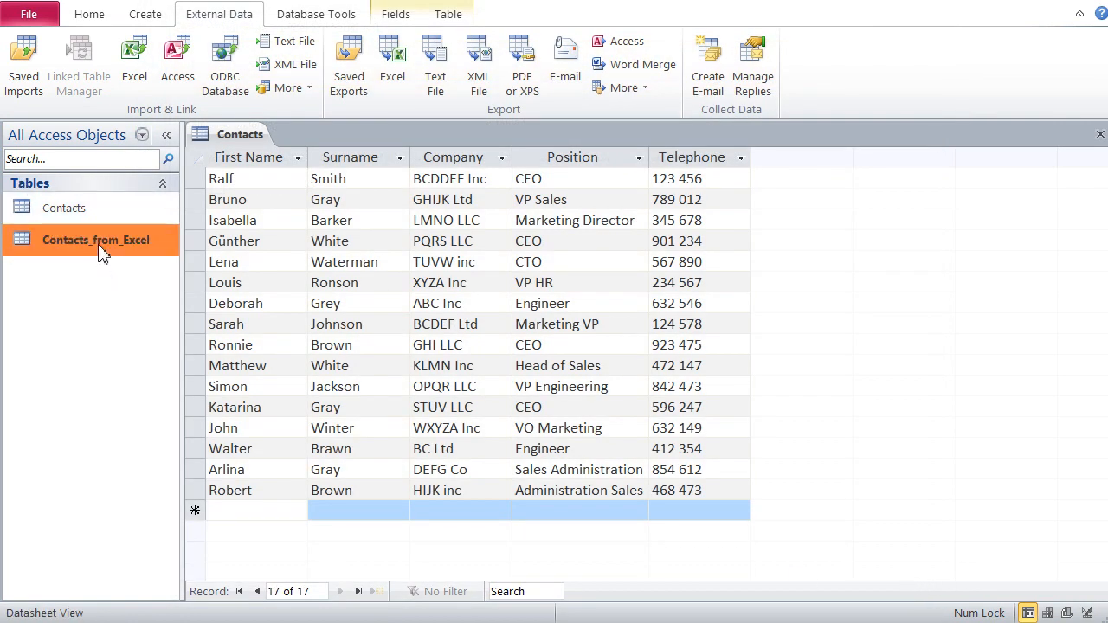
{"action": "double_click", "coordinate": [99, 248]}
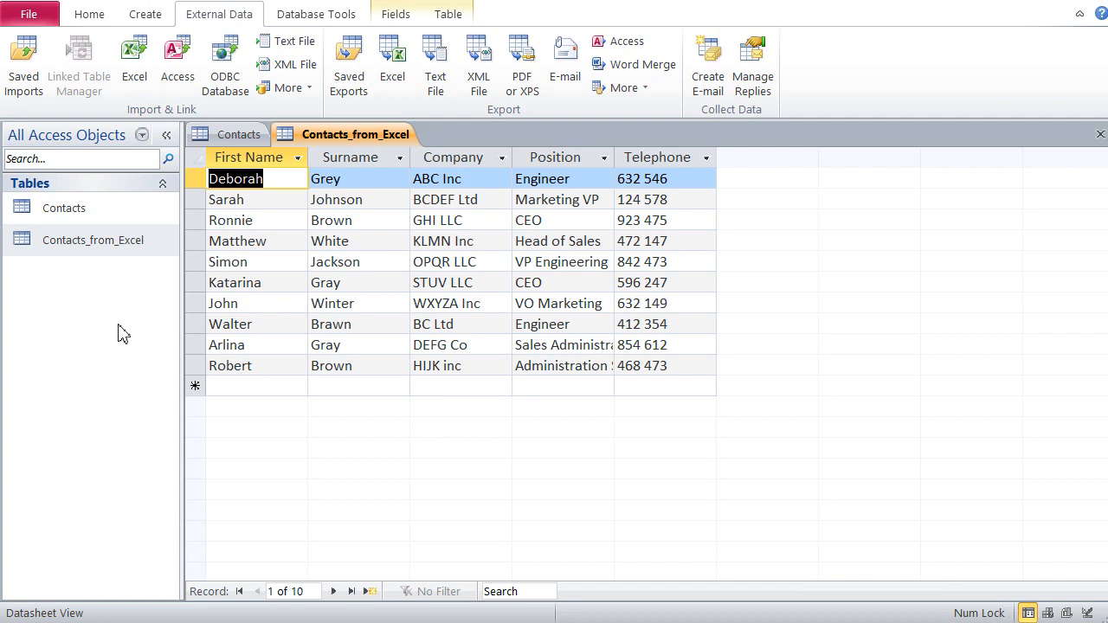
Step: Start another Excel import with contacts.xlsx from the Desktop as source, linking to it through a linked table
{"action": "left_click", "coordinate": [134, 56]}
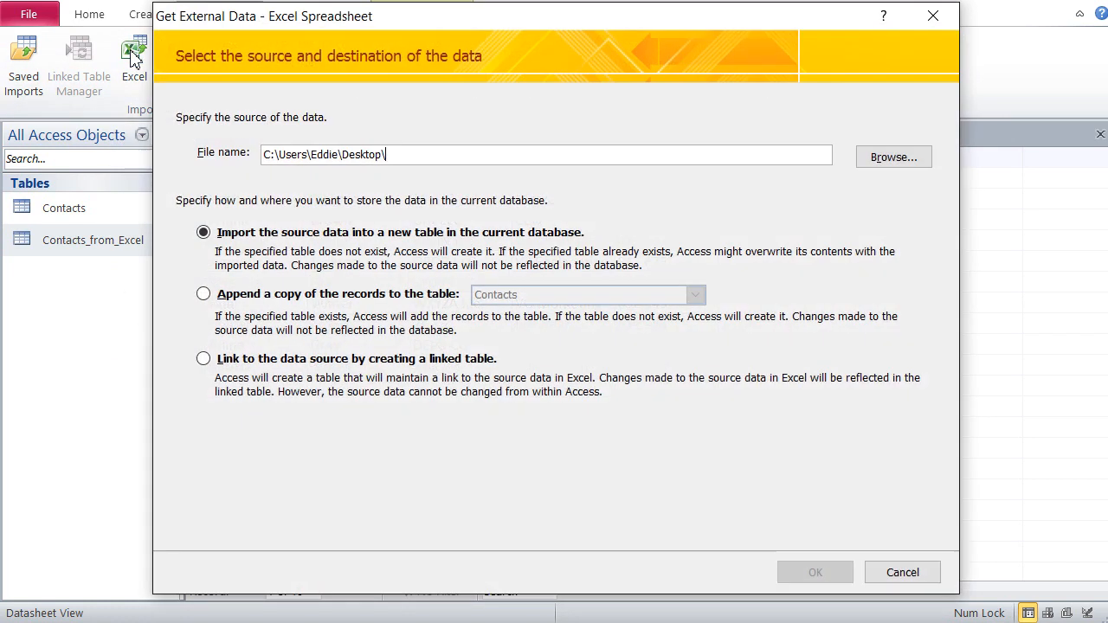
{"action": "left_click", "coordinate": [241, 360]}
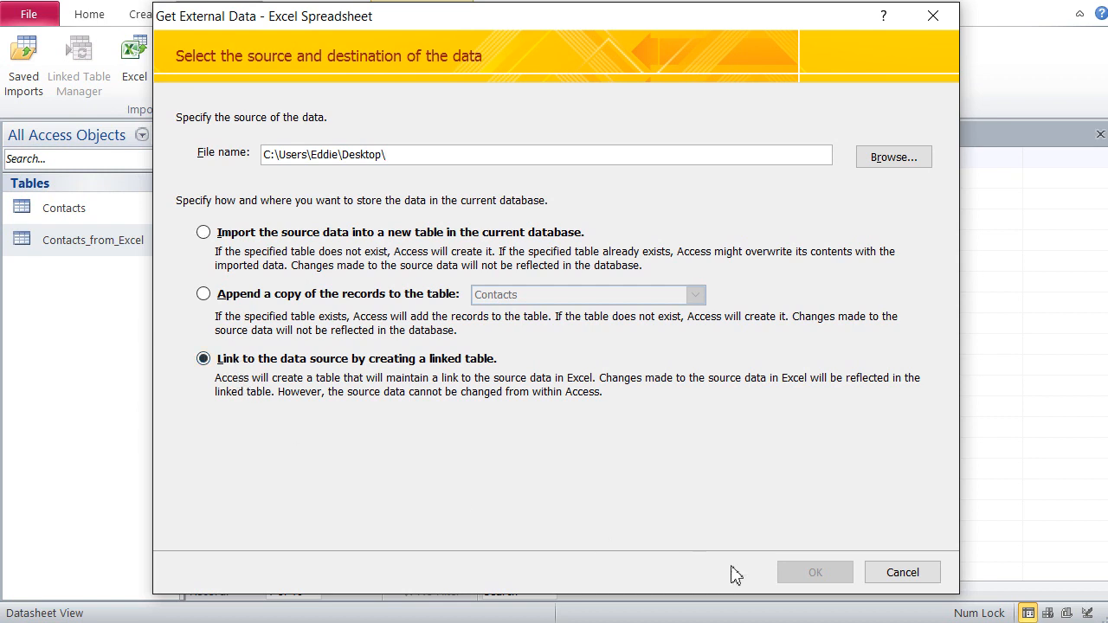
{"action": "left_click", "coordinate": [883, 161]}
{"action": "left_click", "coordinate": [383, 235]}
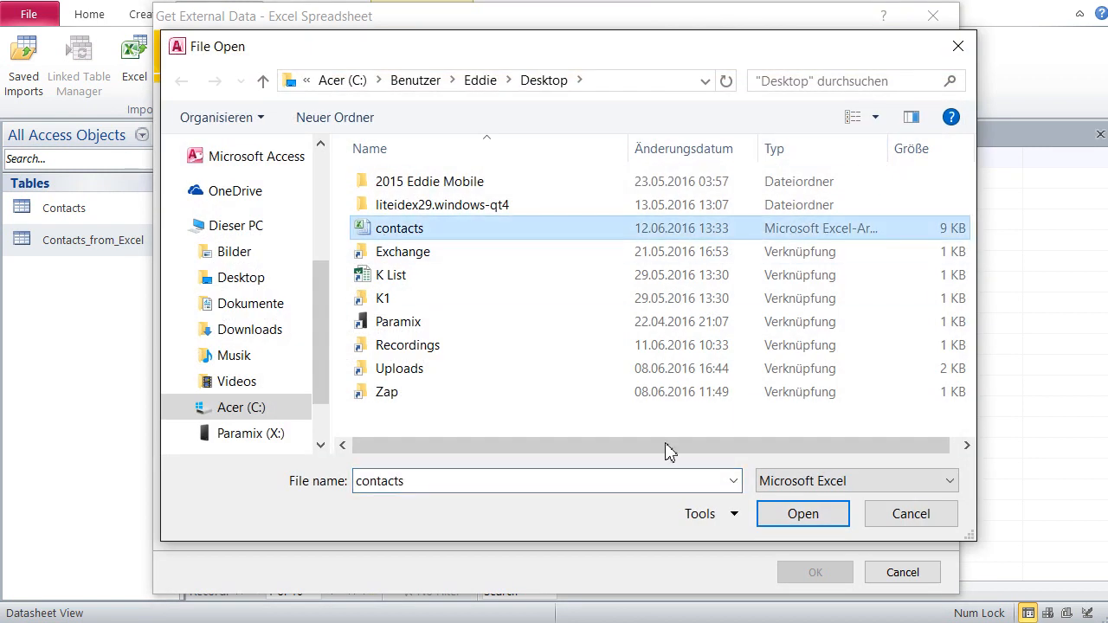
{"action": "left_click", "coordinate": [826, 521]}
{"action": "left_click", "coordinate": [836, 577]}
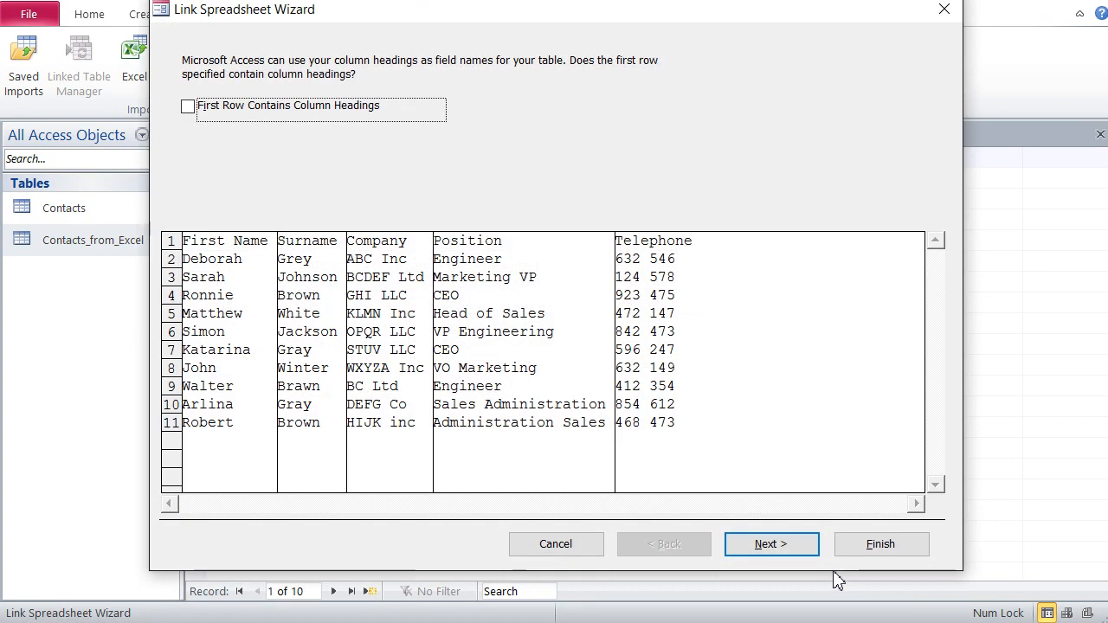
Step: Treat the first row as column headings and finish the link with Linked_from_excel as the linked table name
{"action": "left_click", "coordinate": [188, 106]}
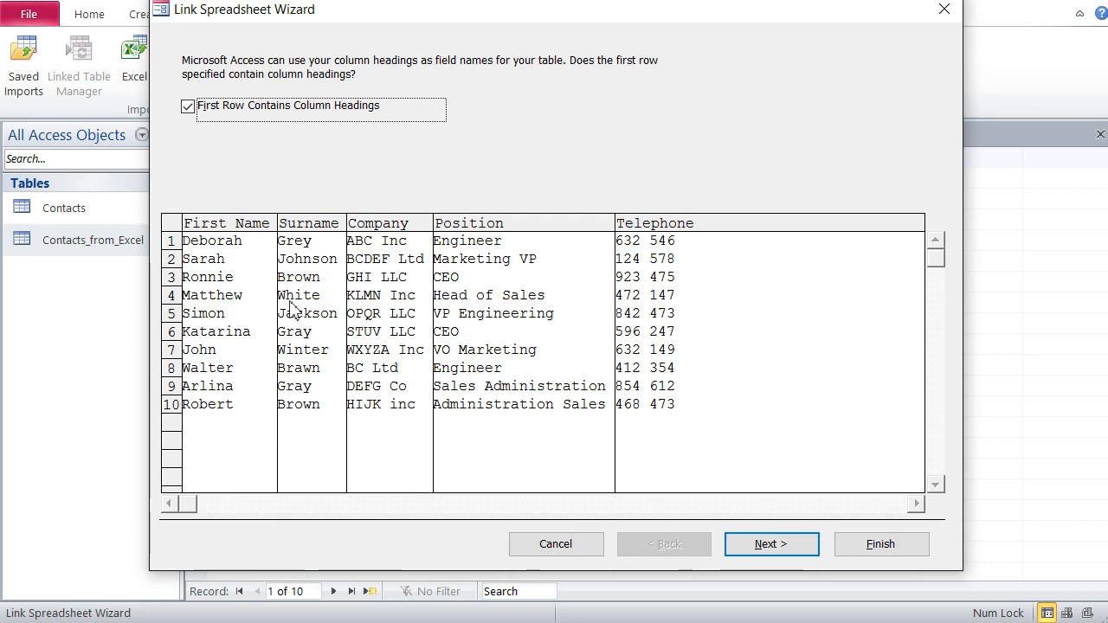
{"action": "left_click", "coordinate": [790, 552]}
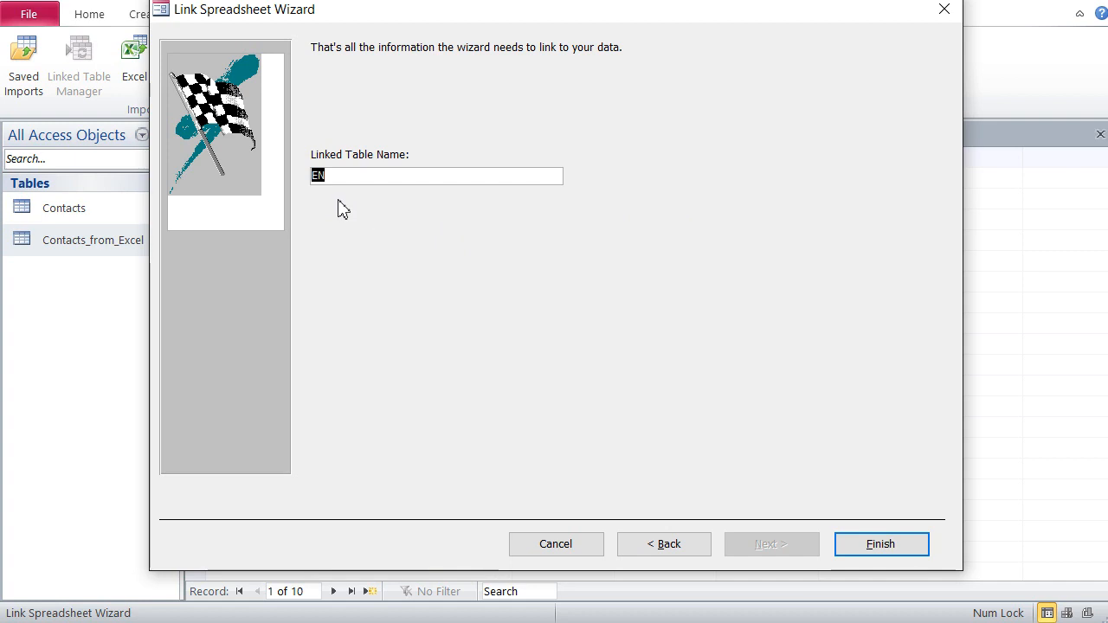
{"action": "type", "text": "Link"}
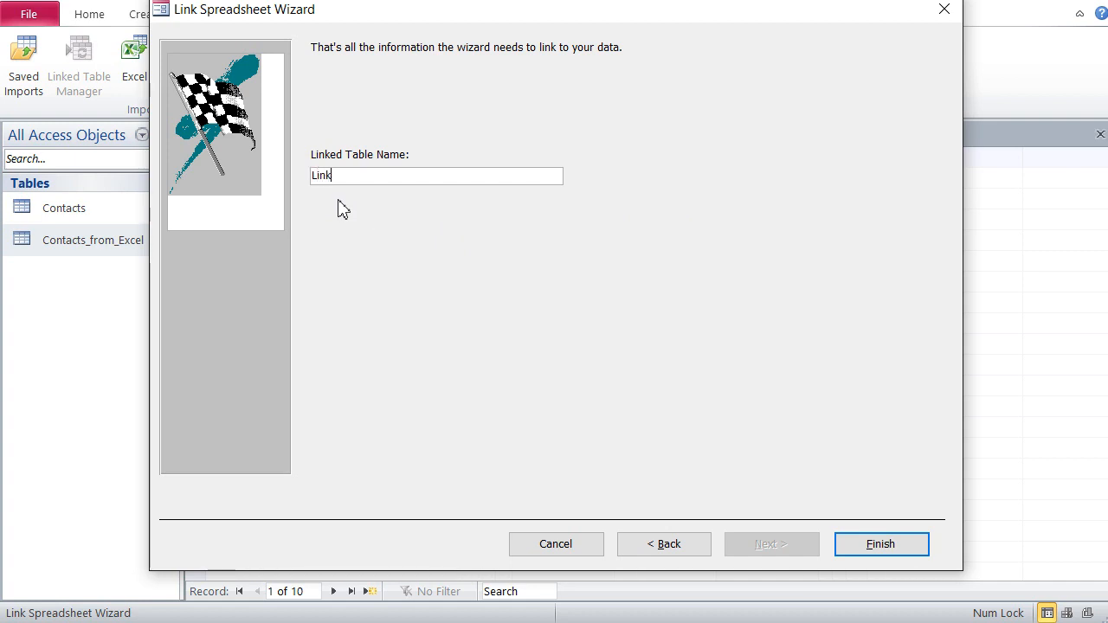
{"action": "type", "text": "ed_from_excel"}
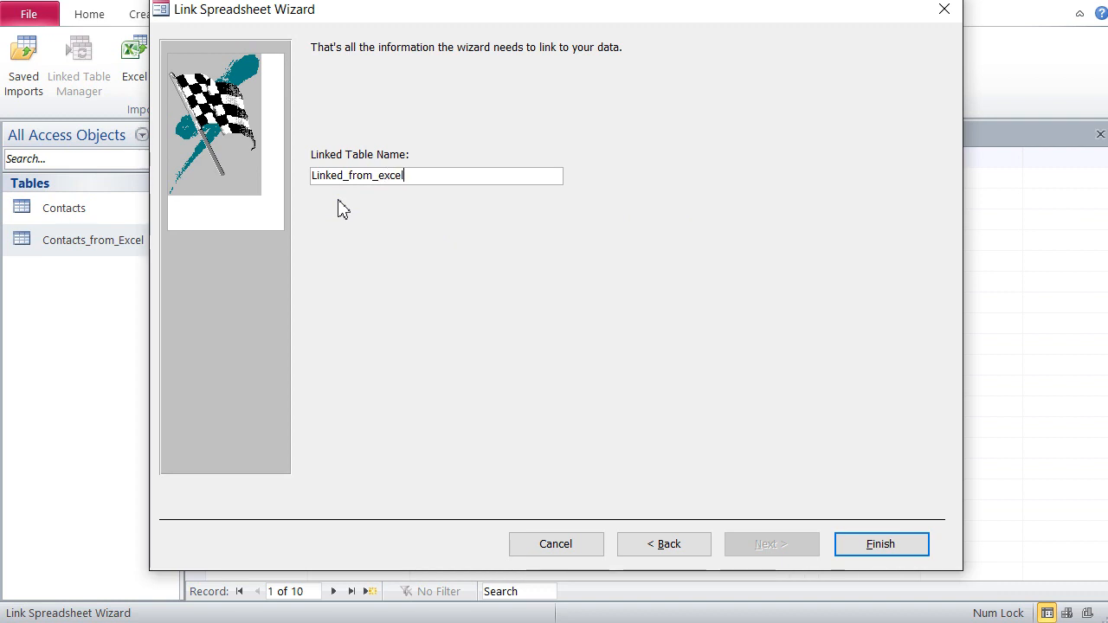
{"action": "left_click", "coordinate": [885, 551]}
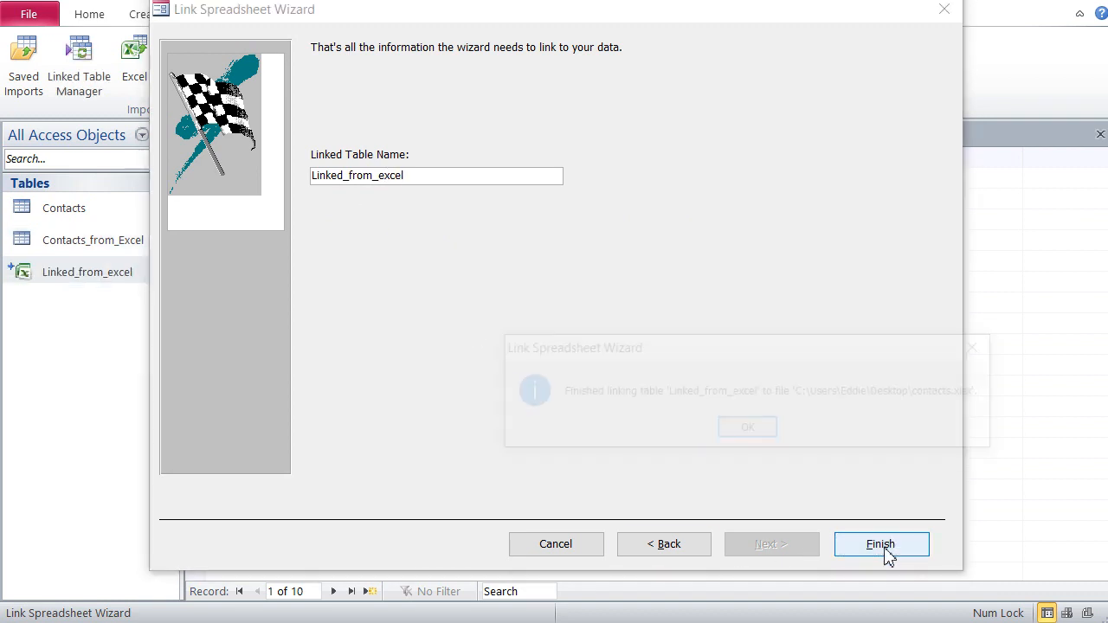
{"action": "left_click", "coordinate": [748, 432]}
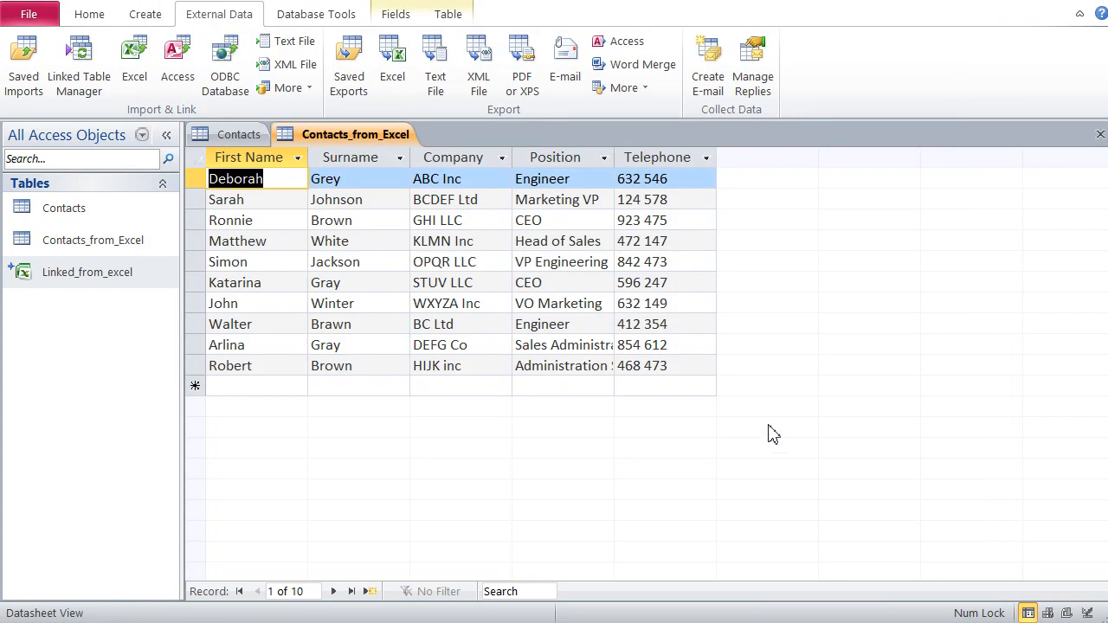
Step: Open the Linked_from_excel table and check whether the Surname cells of the first two records can be edited
{"action": "double_click", "coordinate": [74, 275]}
{"action": "left_click", "coordinate": [500, 134]}
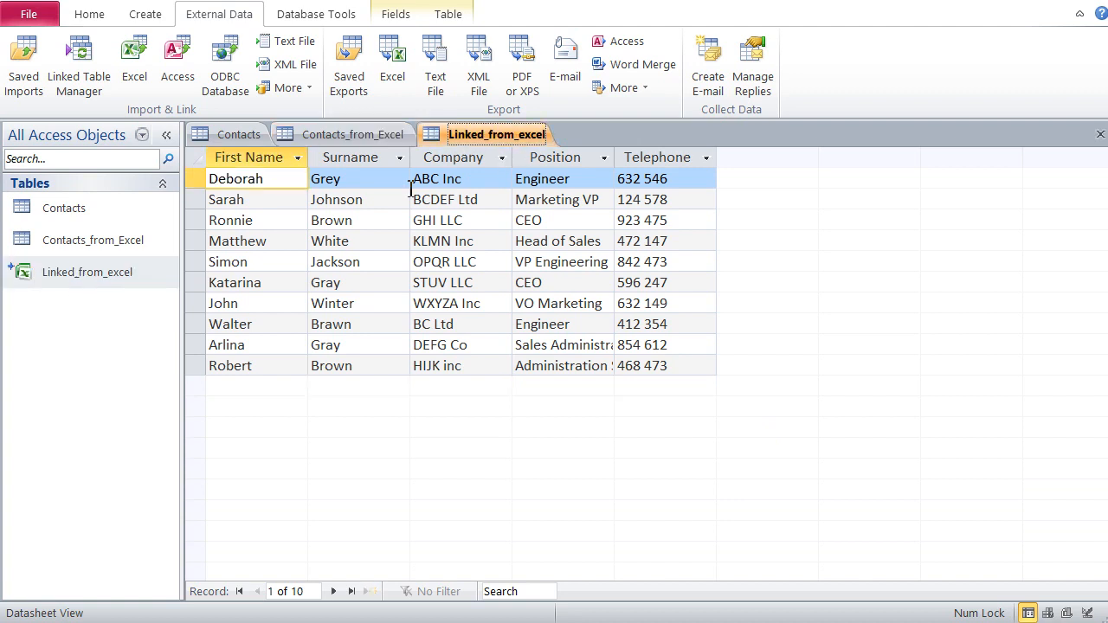
{"action": "left_click", "coordinate": [362, 187]}
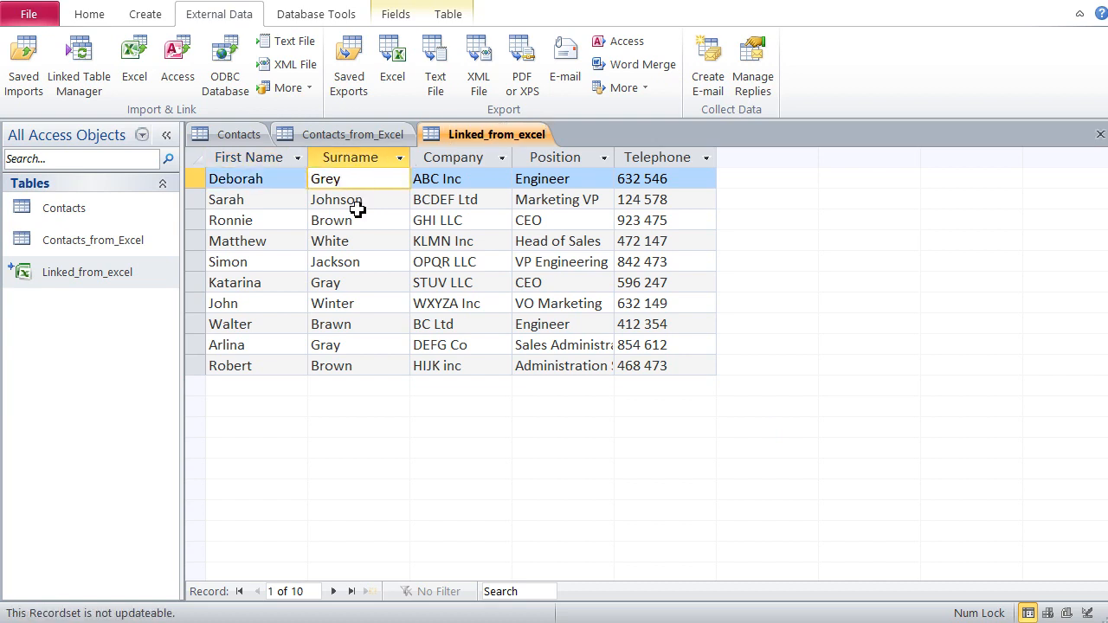
{"action": "left_click", "coordinate": [364, 202]}
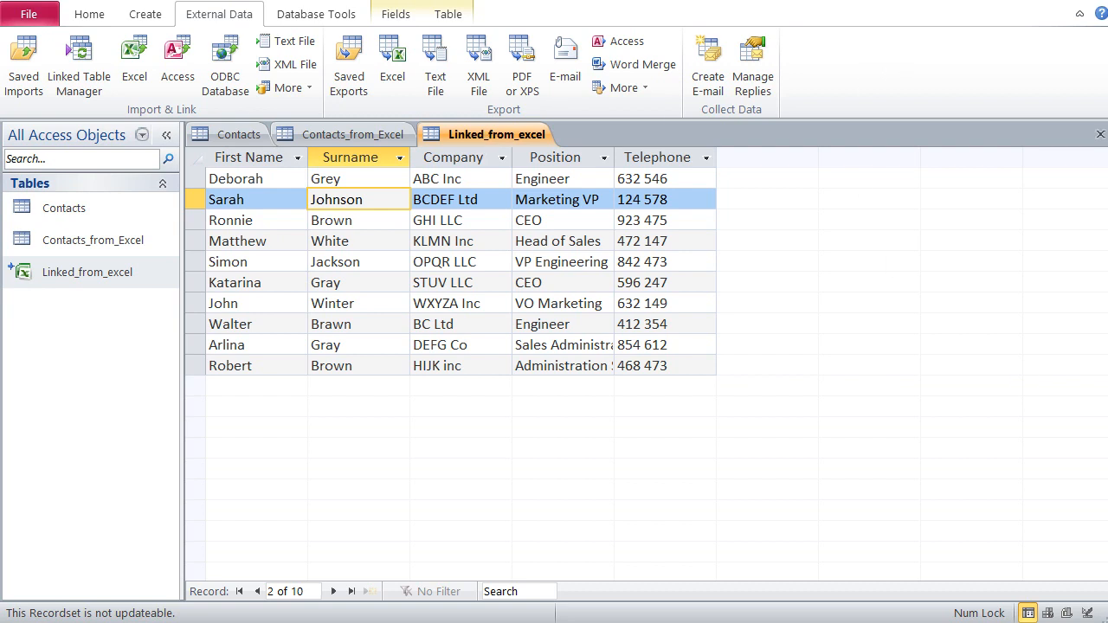
Step: Close the open tables Linked_from_excel, Contacts_from_Excel and Contacts
{"action": "right_click", "coordinate": [511, 144]}
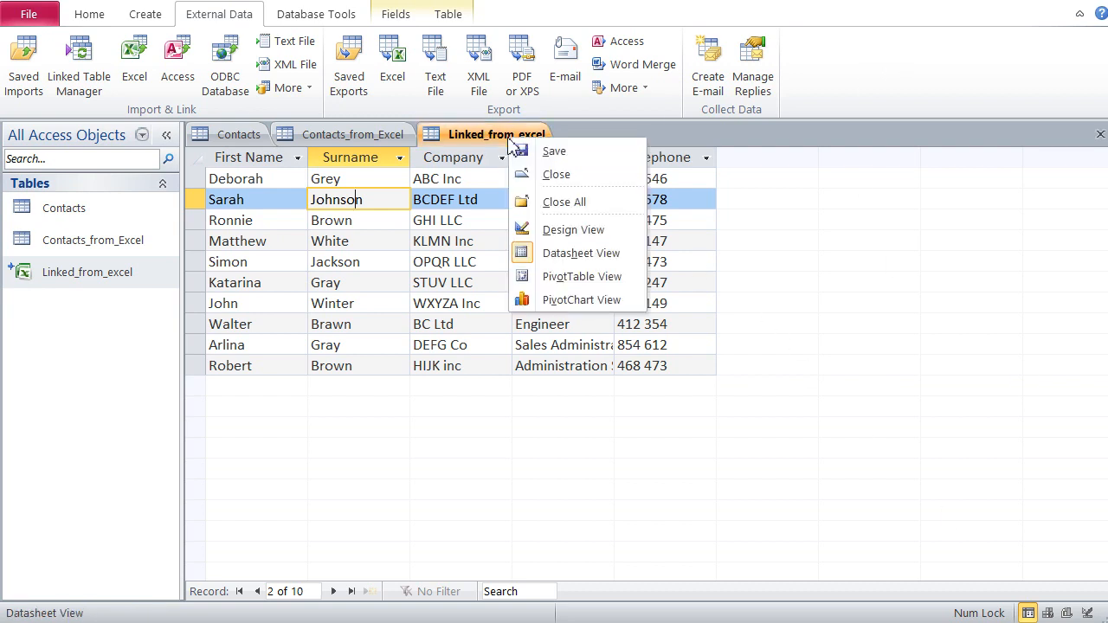
{"action": "left_click", "coordinate": [528, 177]}
{"action": "right_click", "coordinate": [357, 145]}
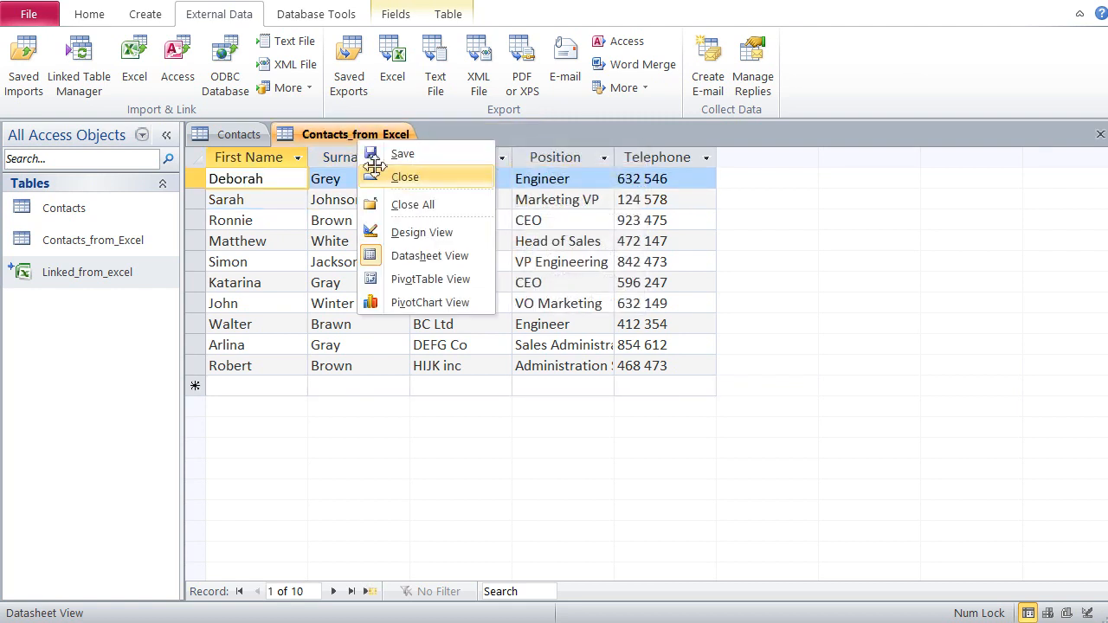
{"action": "left_click", "coordinate": [379, 173]}
{"action": "right_click", "coordinate": [230, 149]}
{"action": "left_click", "coordinate": [277, 173]}
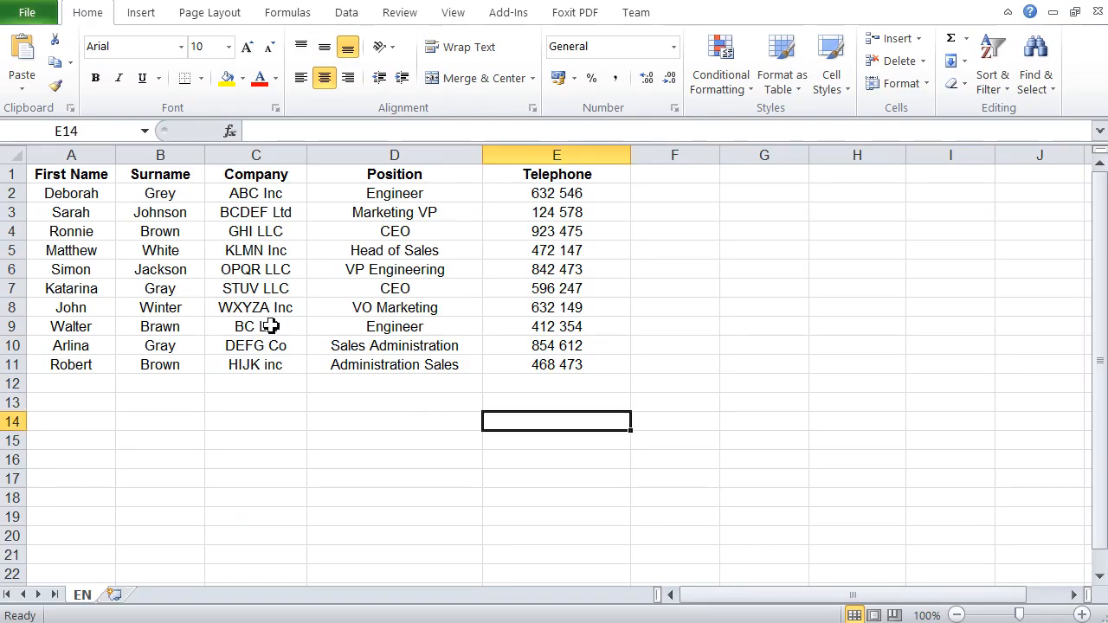
Step: Switch to the contacts workbook in Excel and set company cell C2 to EXY Inc and C8 to DGH
{"action": "left_click", "coordinate": [267, 199]}
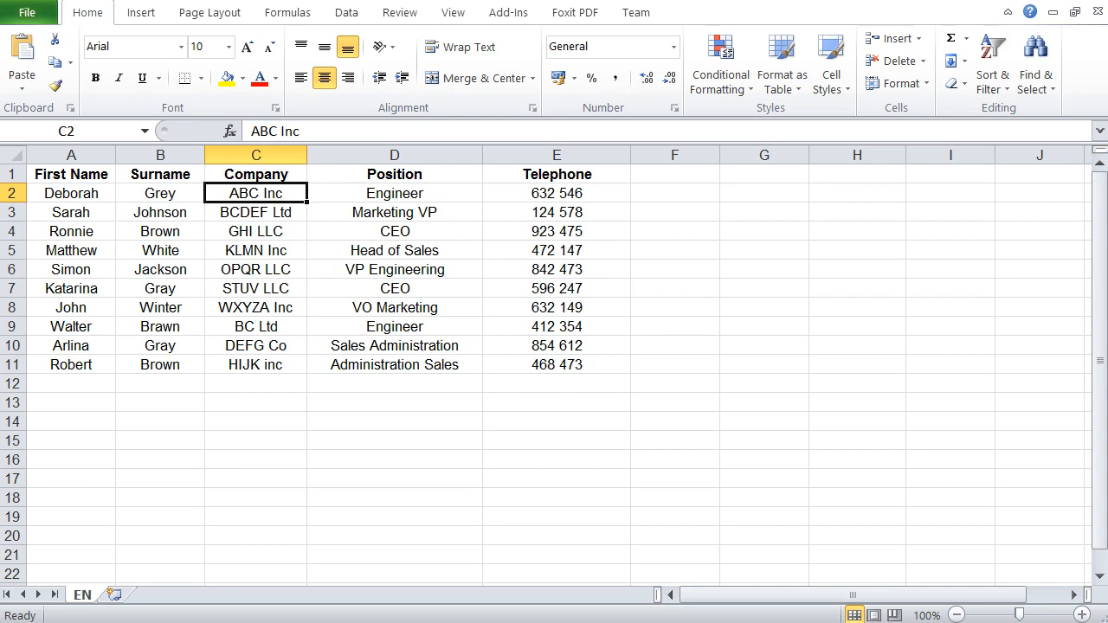
{"action": "type", "text": "EXY"}
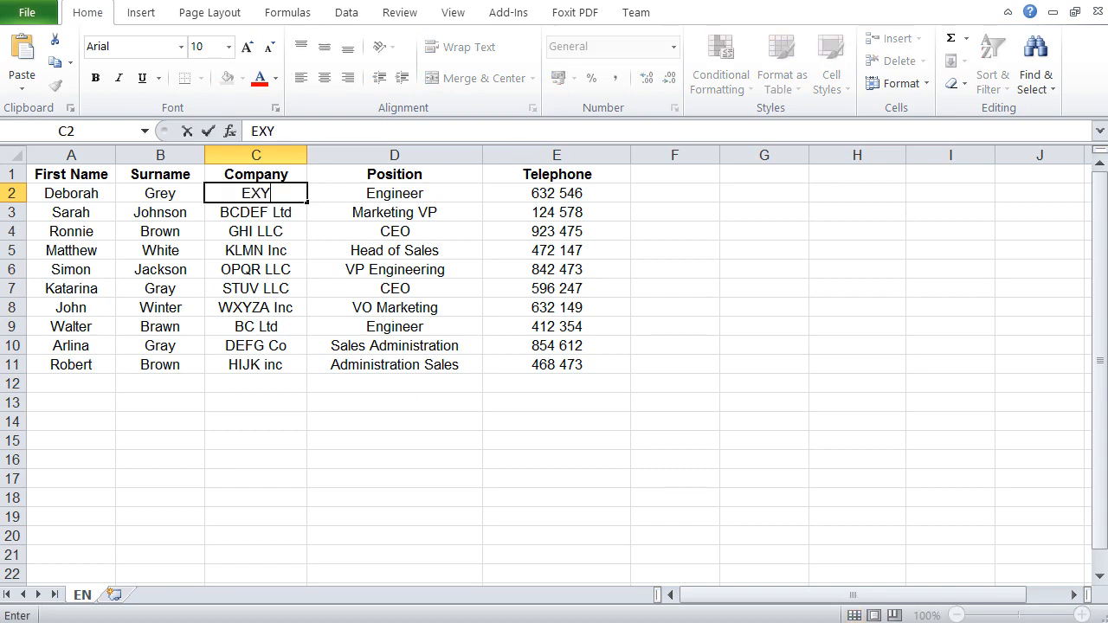
{"action": "type", "text": " Inc"}
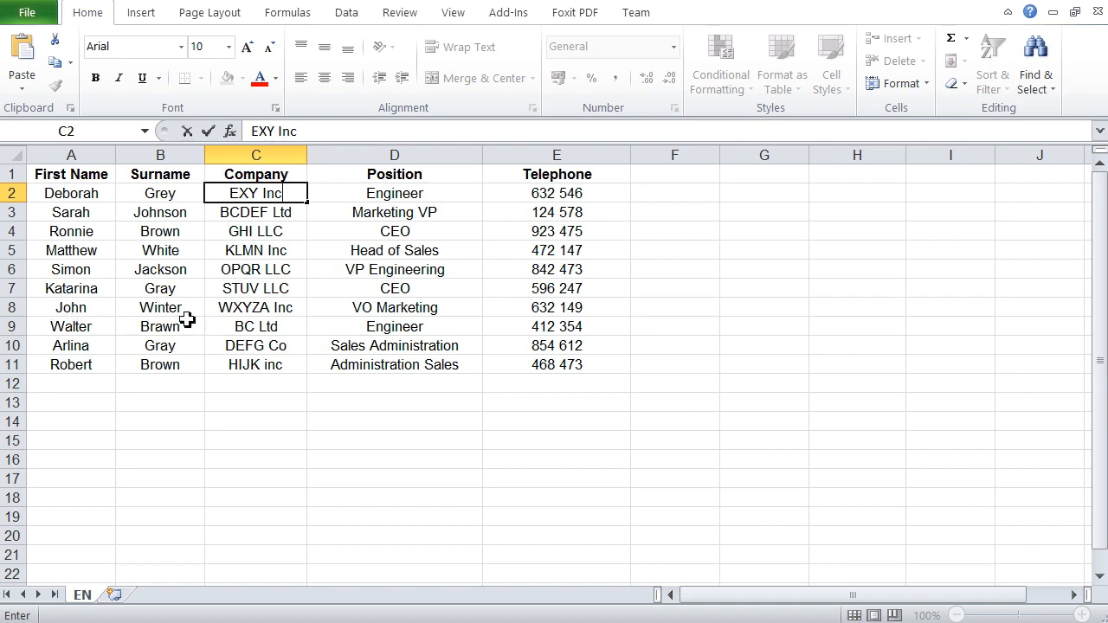
{"action": "left_click", "coordinate": [249, 315]}
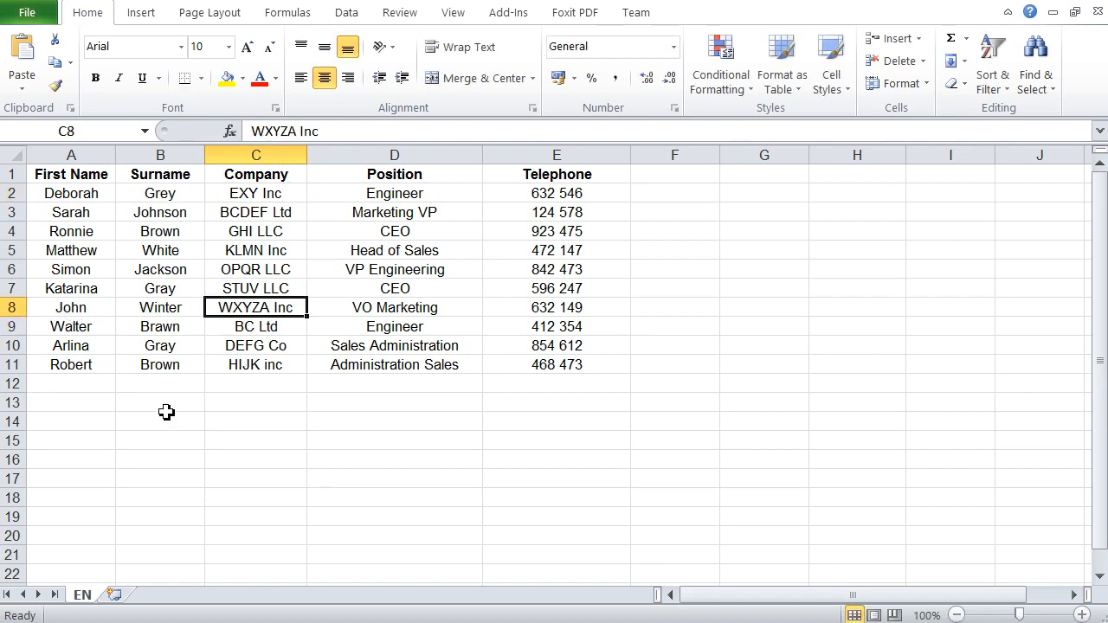
{"action": "type", "text": "DGH"}
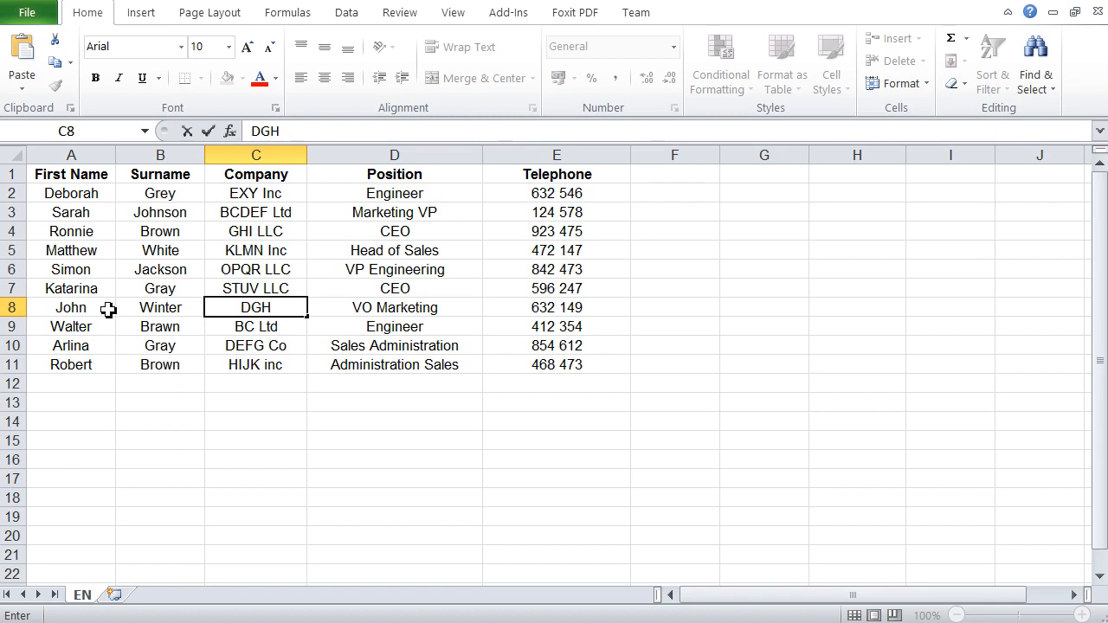
{"action": "left_click", "coordinate": [289, 415]}
Step: Shorten the company in cell C2 to EXY and replace the first name in cell A11 with fddfds
{"action": "left_click", "coordinate": [288, 193]}
{"action": "left_click_drag", "start_coordinate": [320, 136], "coordinate": [273, 130]}
{"action": "key", "text": "BackSpace"}
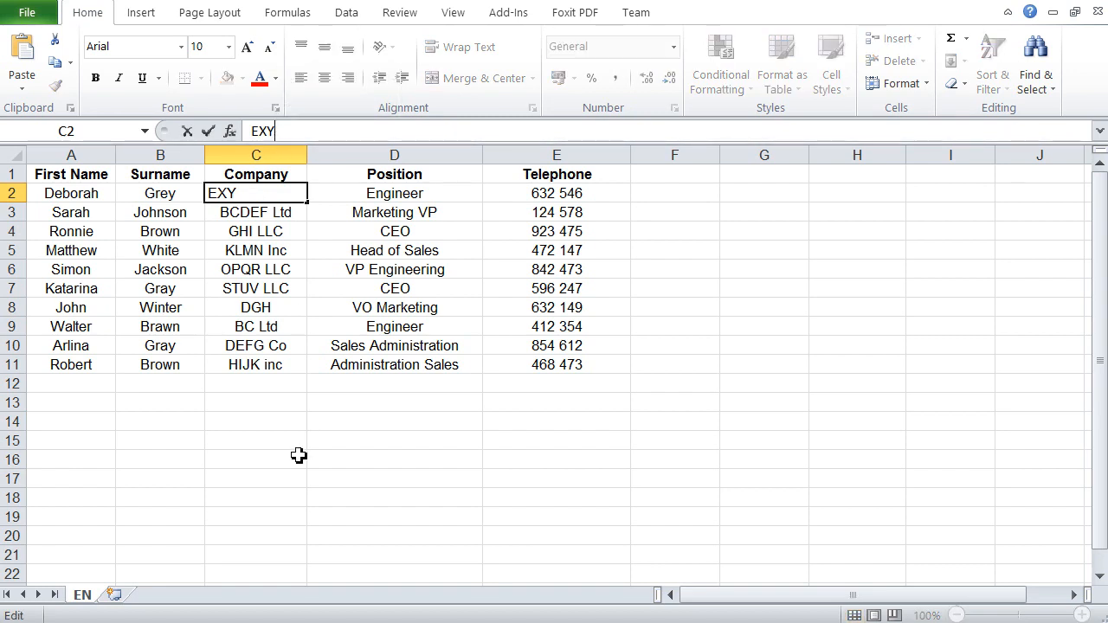
{"action": "left_click", "coordinate": [282, 458]}
{"action": "left_click", "coordinate": [80, 367]}
{"action": "type", "text": "fddfds"}
{"action": "left_click", "coordinate": [190, 424]}
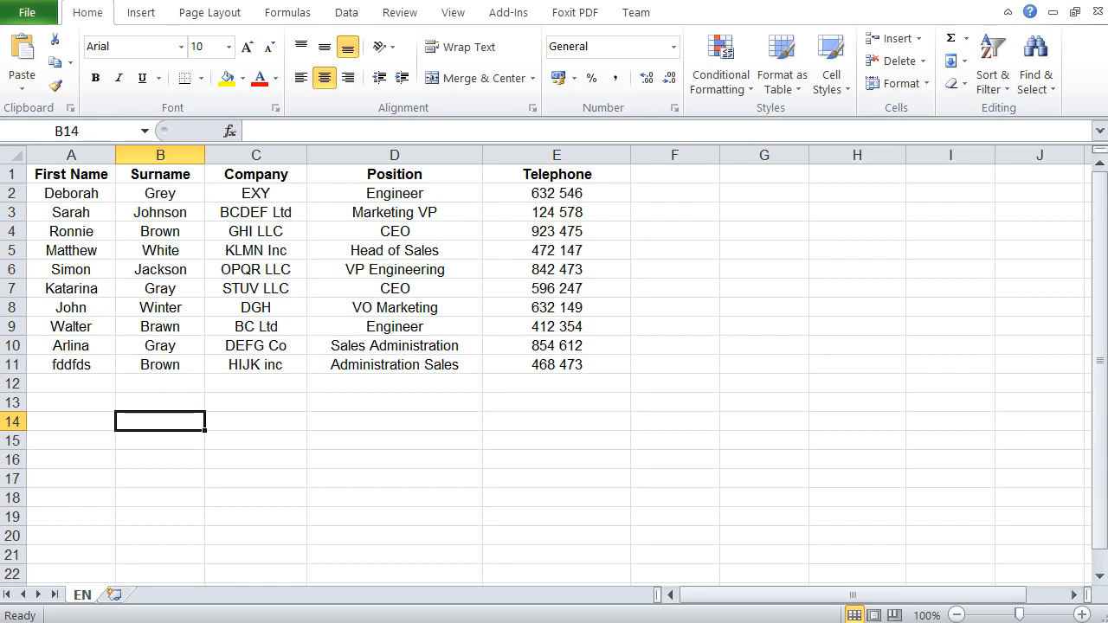
Step: Switch back to Access, open Linked_from_excel and check the last record's First Name and the Company entries of records 1 and 7
{"action": "key", "text": "alt+Tab"}
{"action": "double_click", "coordinate": [102, 282]}
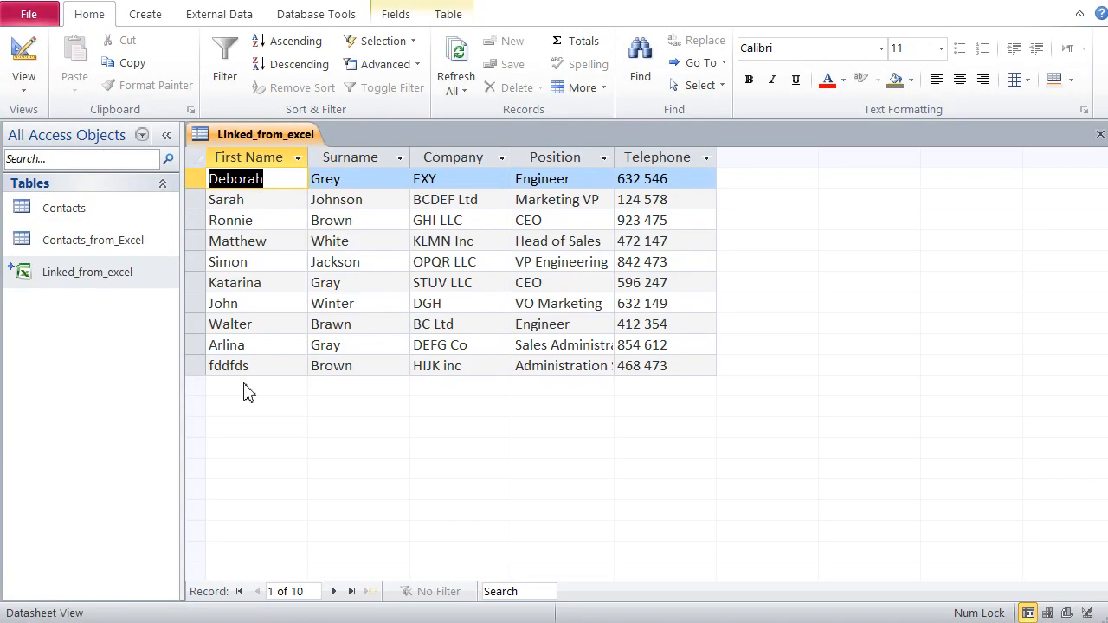
{"action": "left_click_drag", "start_coordinate": [268, 367], "coordinate": [204, 370]}
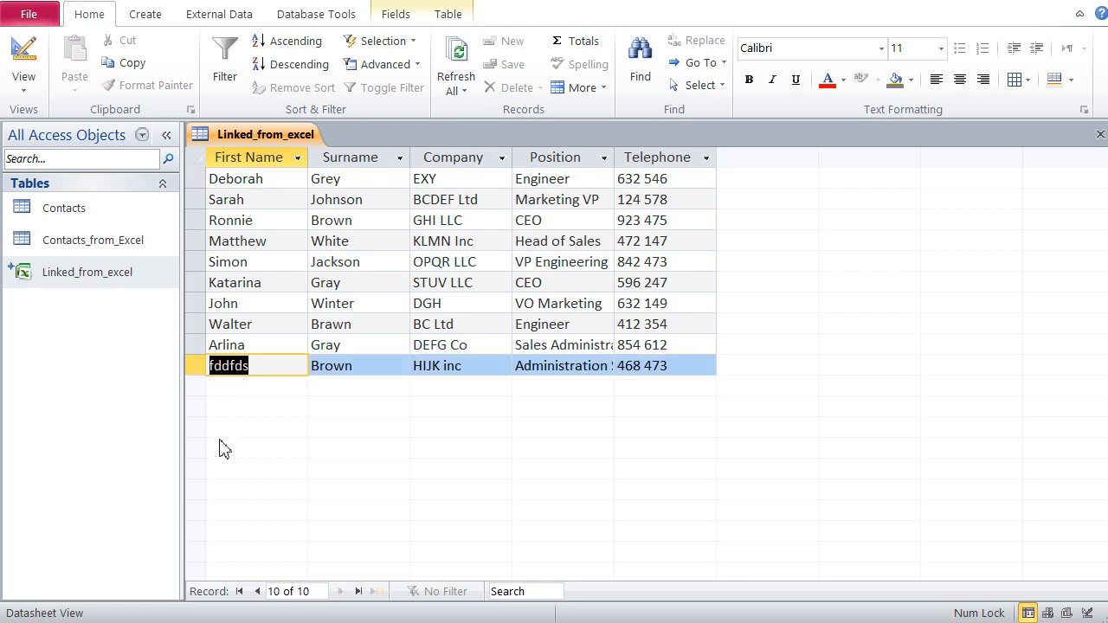
{"action": "left_click", "coordinate": [411, 177]}
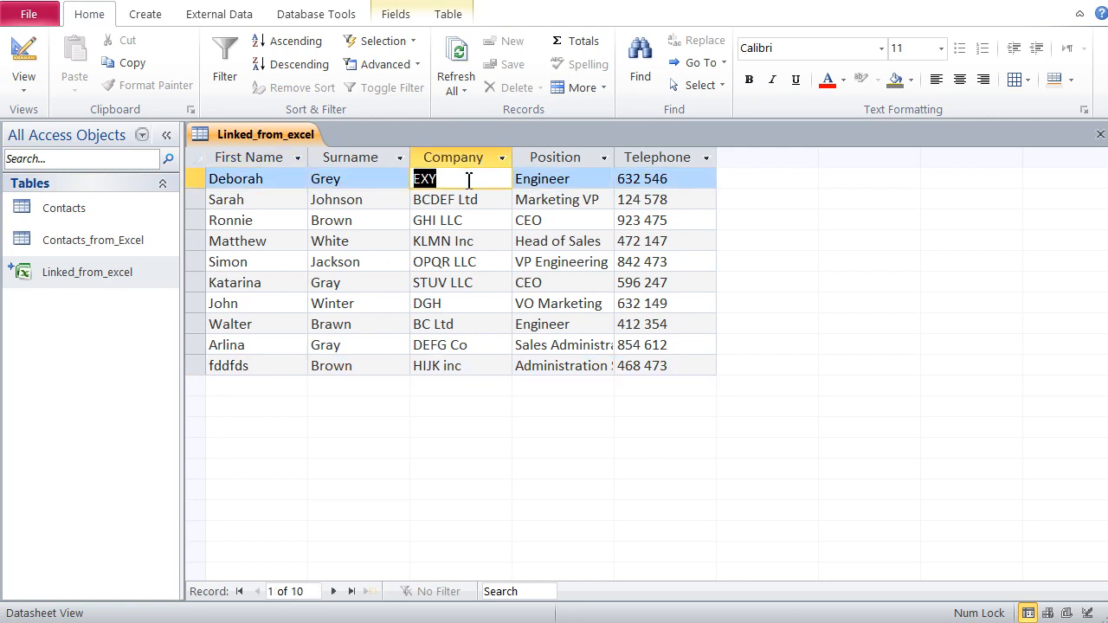
{"action": "left_click", "coordinate": [408, 304]}
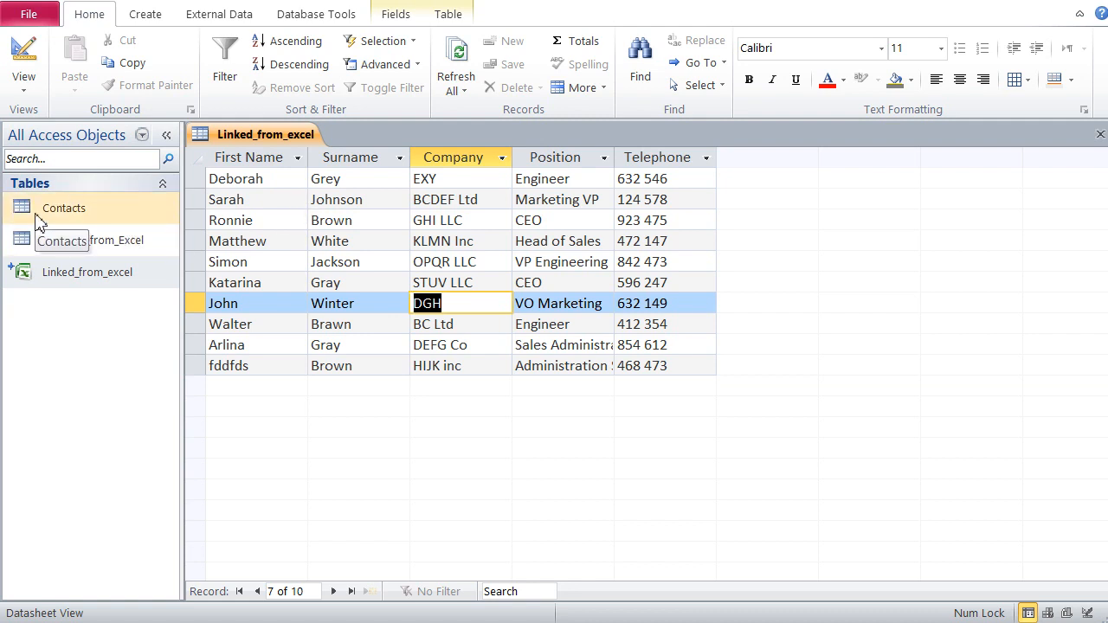
Step: Open the Contacts and Contacts_from_Excel tables and compare their records with those in Linked_from_excel
{"action": "left_click", "coordinate": [69, 248]}
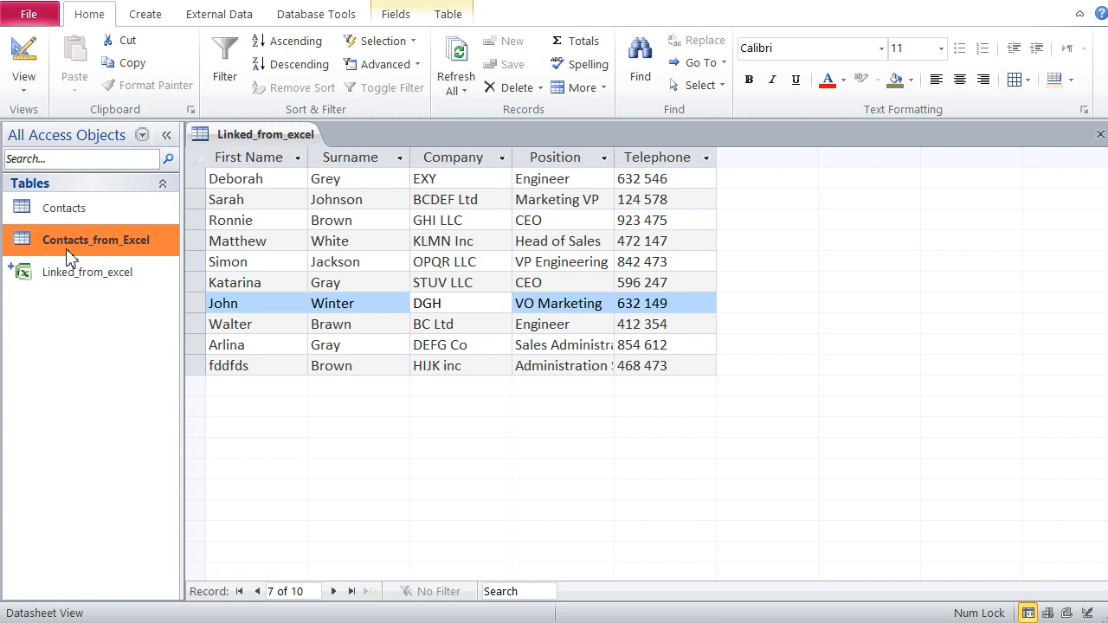
{"action": "left_click", "coordinate": [52, 215]}
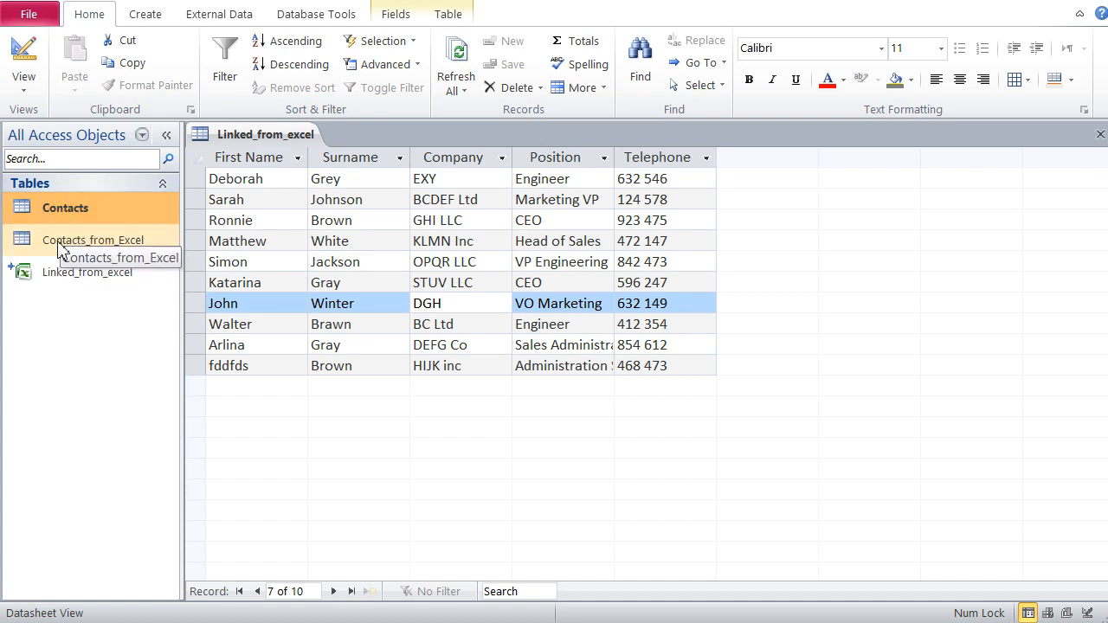
{"action": "left_click", "coordinate": [58, 247]}
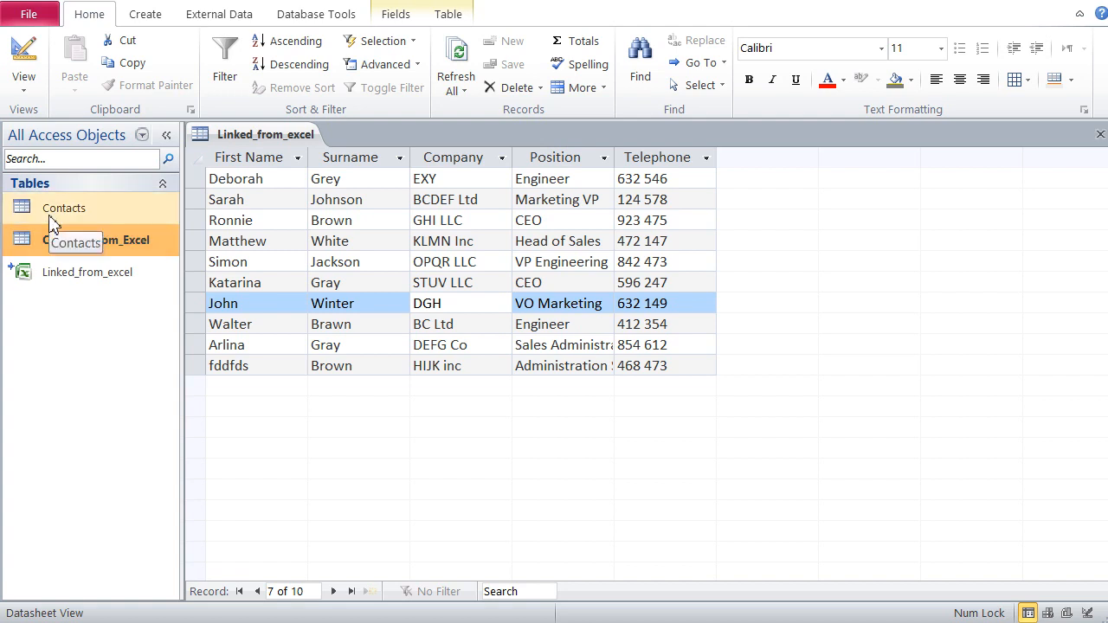
{"action": "double_click", "coordinate": [59, 215]}
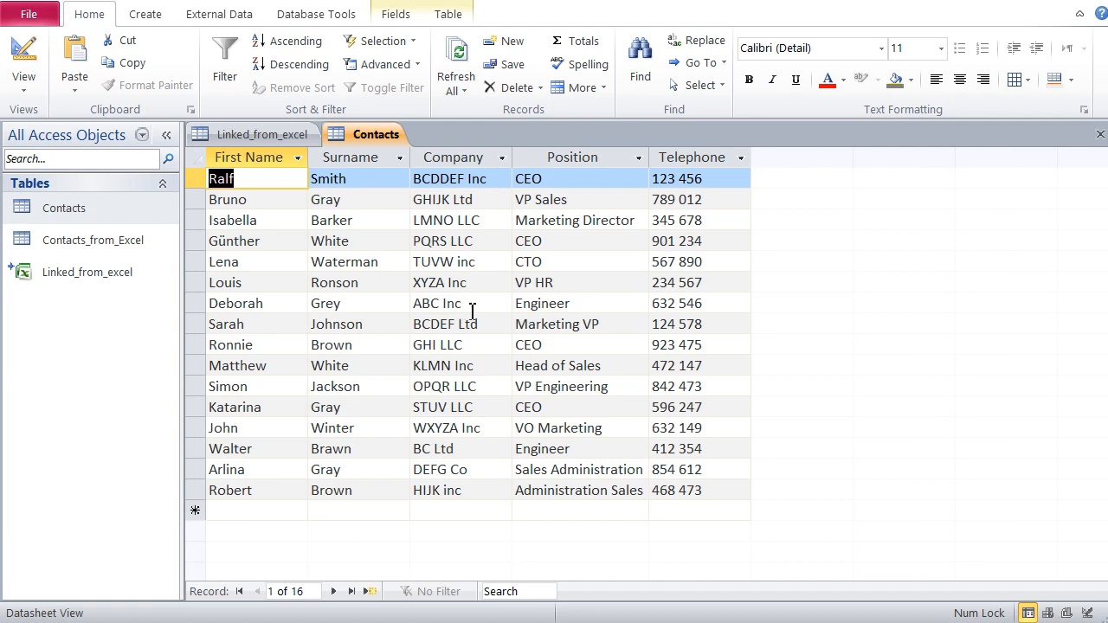
{"action": "left_click", "coordinate": [98, 243]}
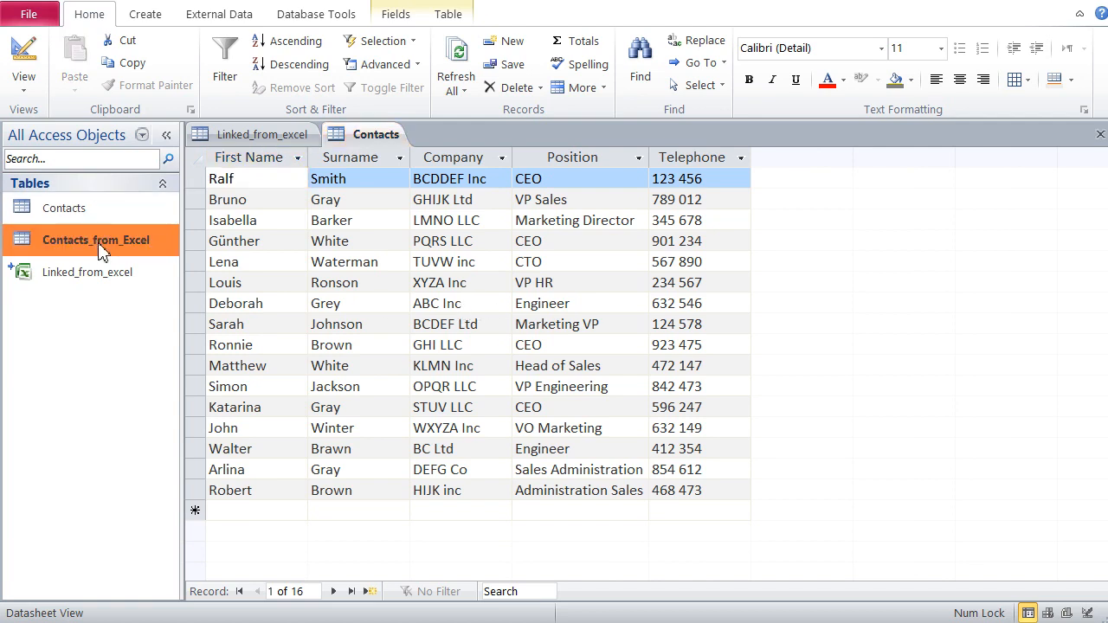
{"action": "double_click", "coordinate": [103, 246]}
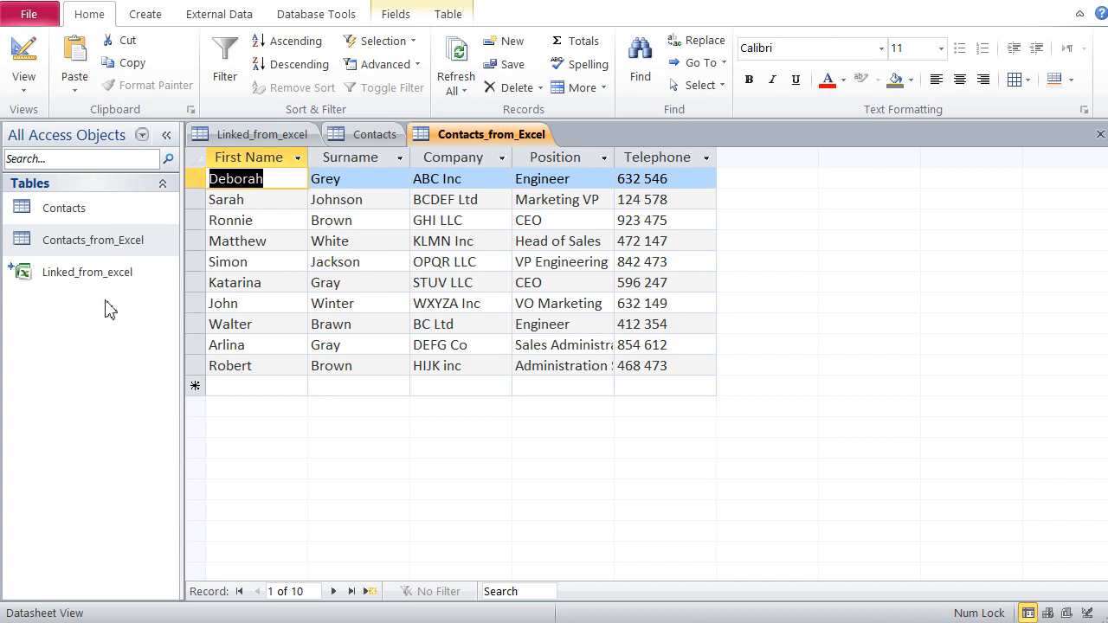
{"action": "left_click", "coordinate": [97, 275]}
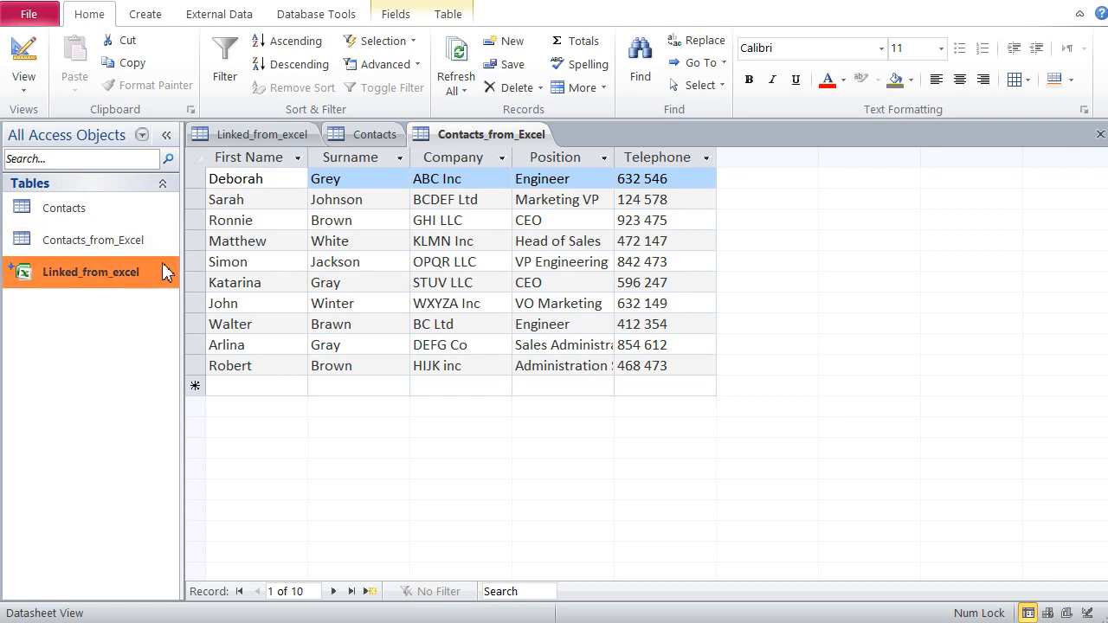
{"action": "left_click", "coordinate": [256, 139]}
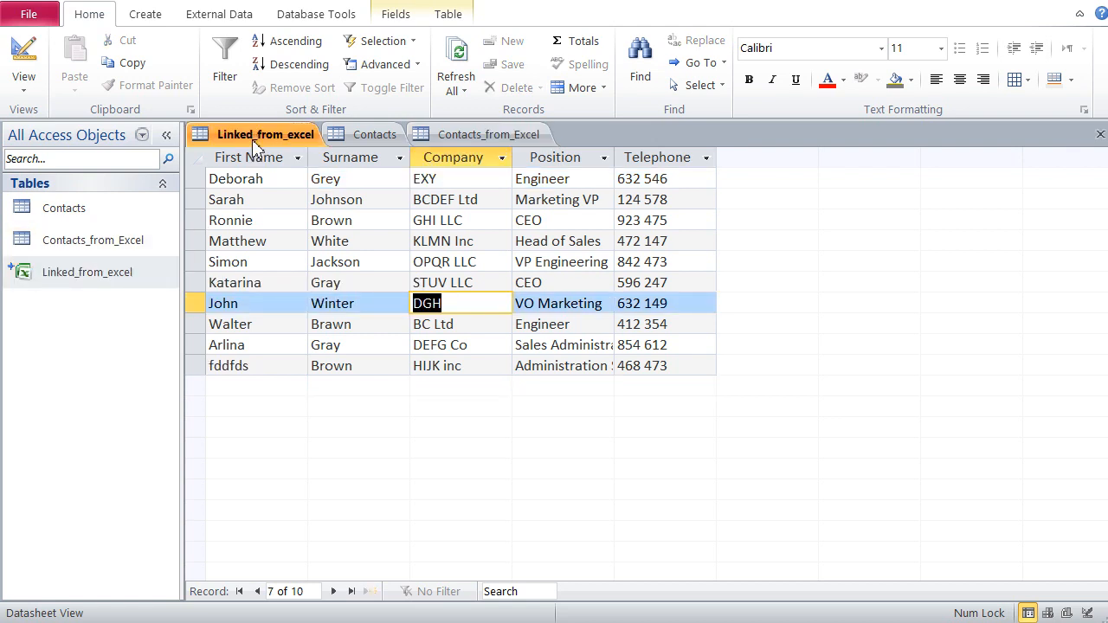